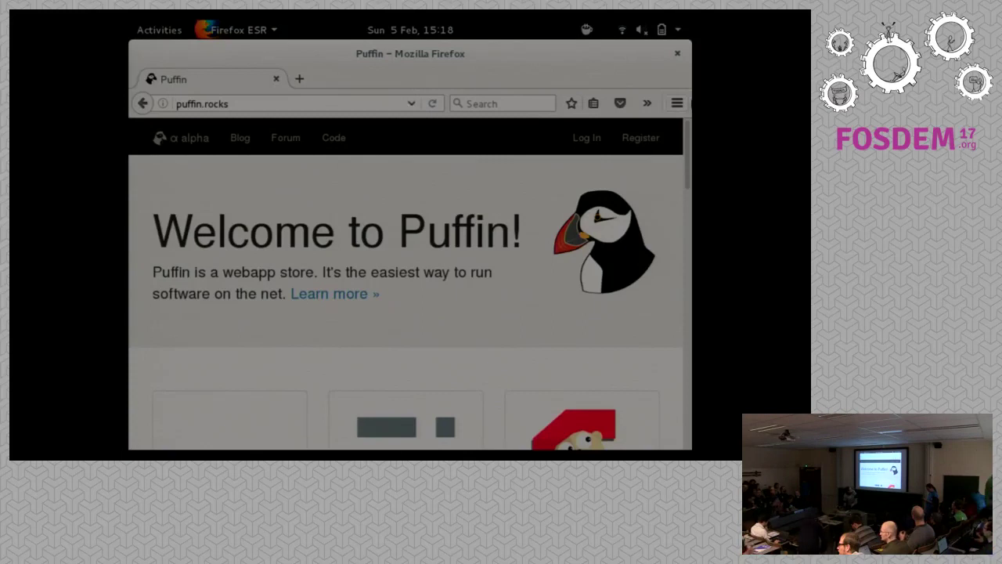
Open Puffin's About page via 'Learn more' and scroll through its Introduction, Catalog and Hosting sections.
drag(687, 143, 663, 178)
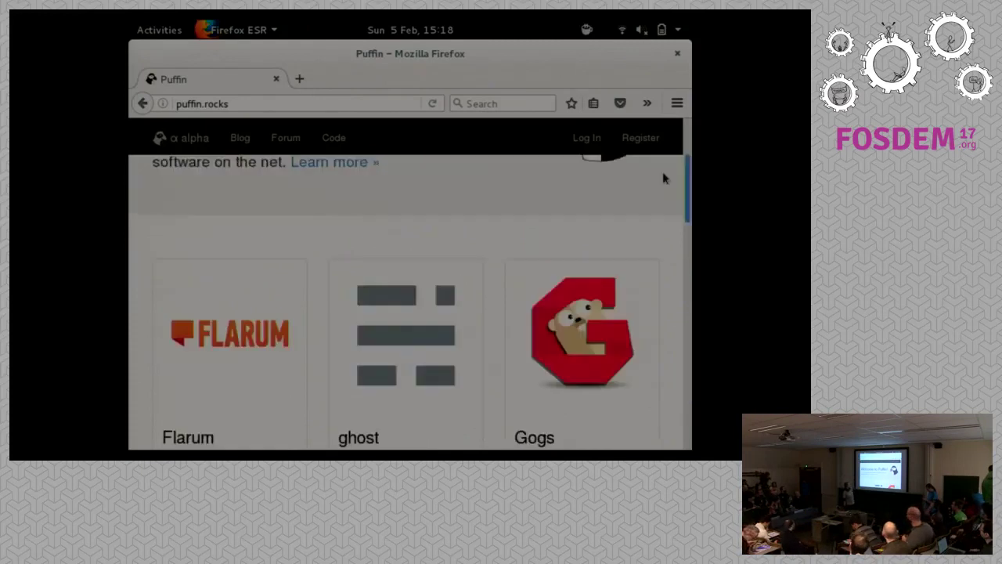
scroll(460, 183, up, 3)
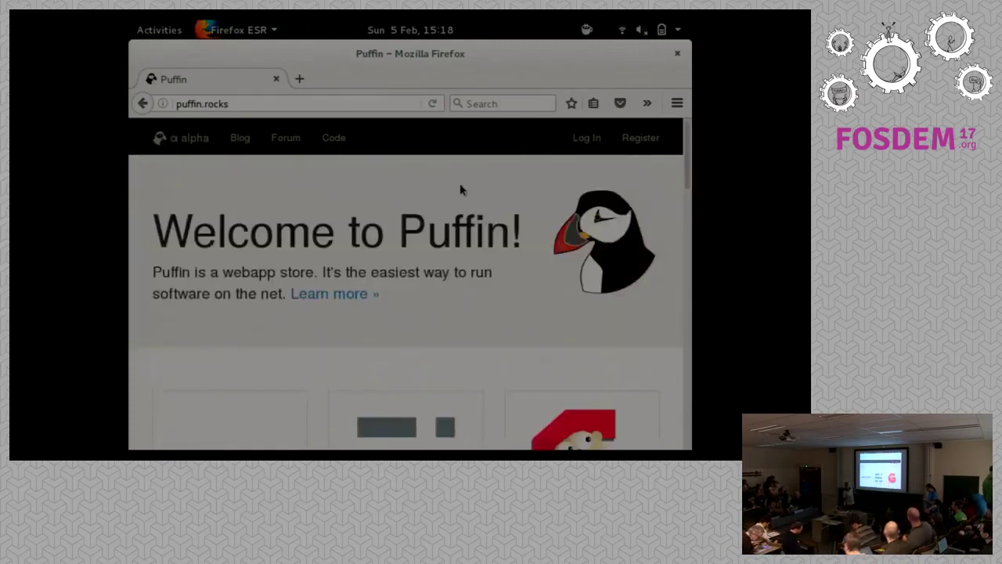
click(339, 291)
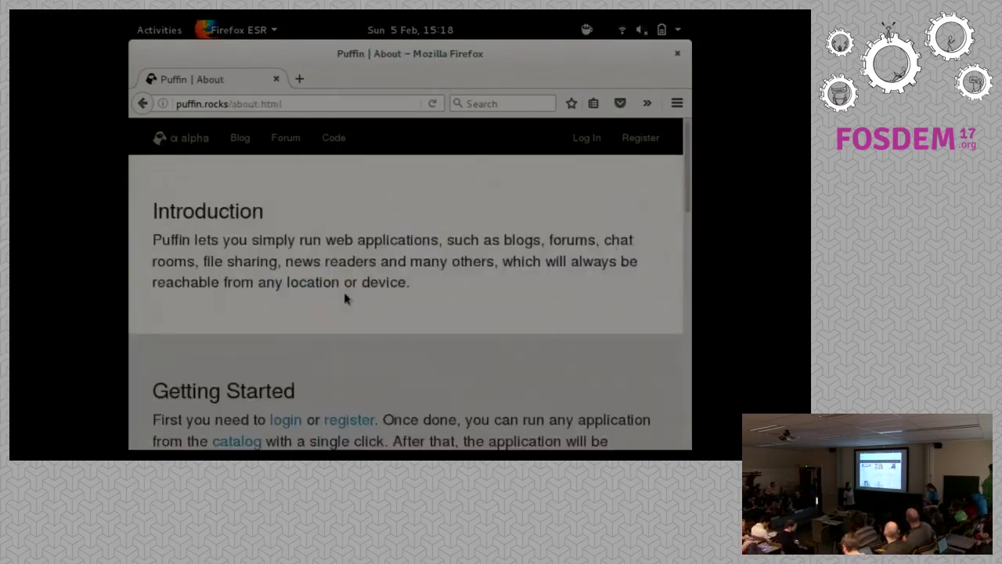
drag(685, 149, 635, 206)
scroll(358, 285, up, 1)
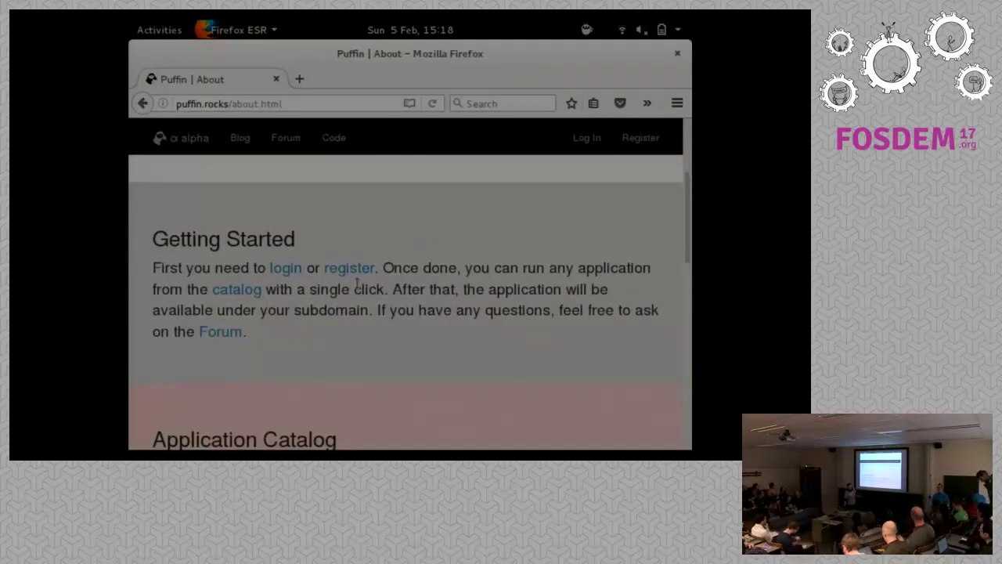
Open the sign-up form and enter a login name and e-mail address, correcting a typo.
click(352, 276)
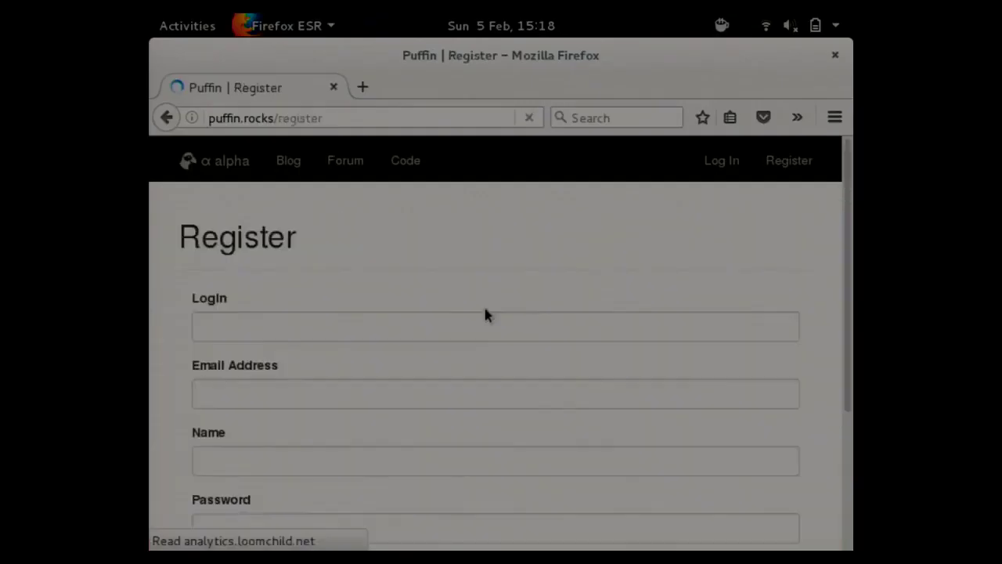
click(334, 322)
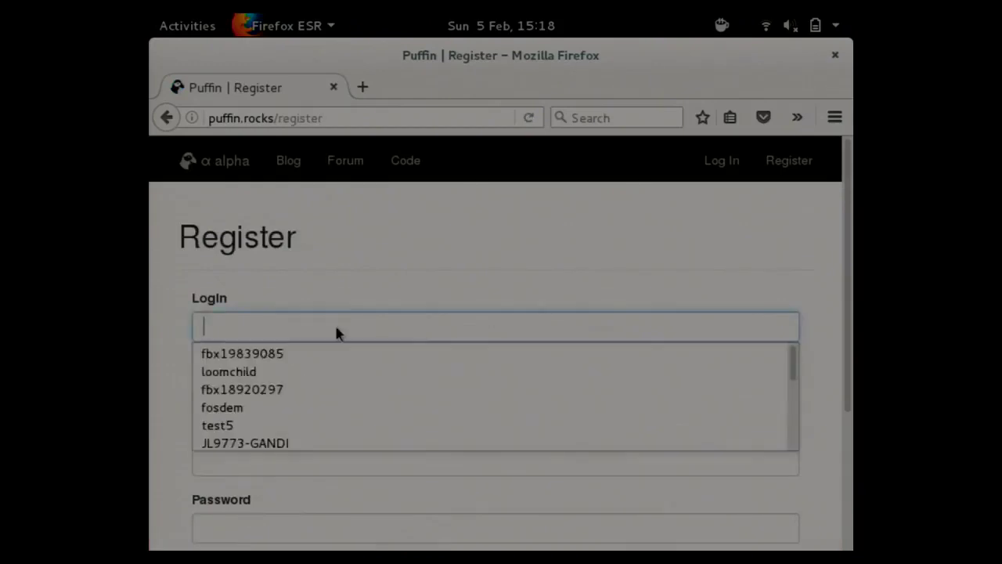
text(test)
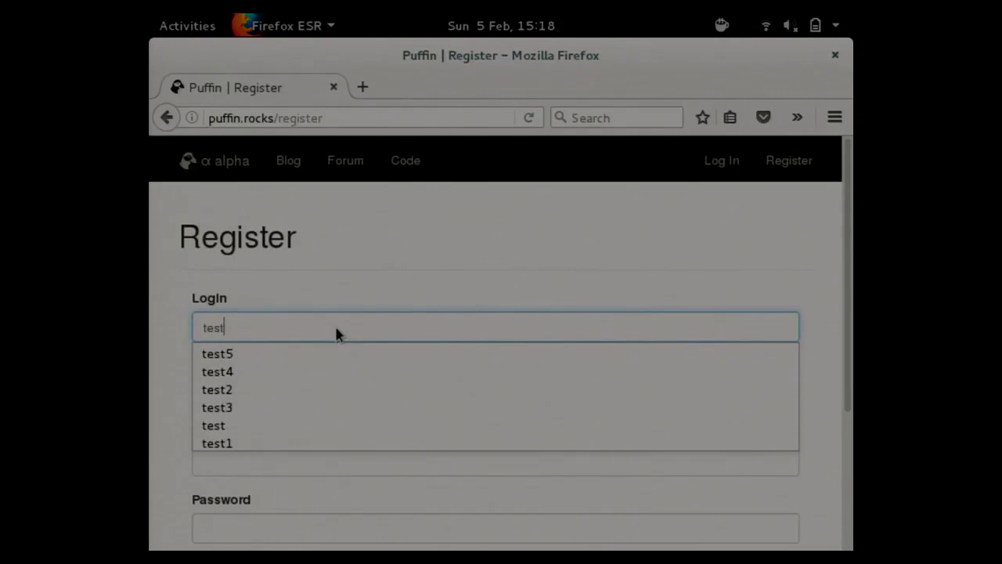
text(6)
key(Tab)
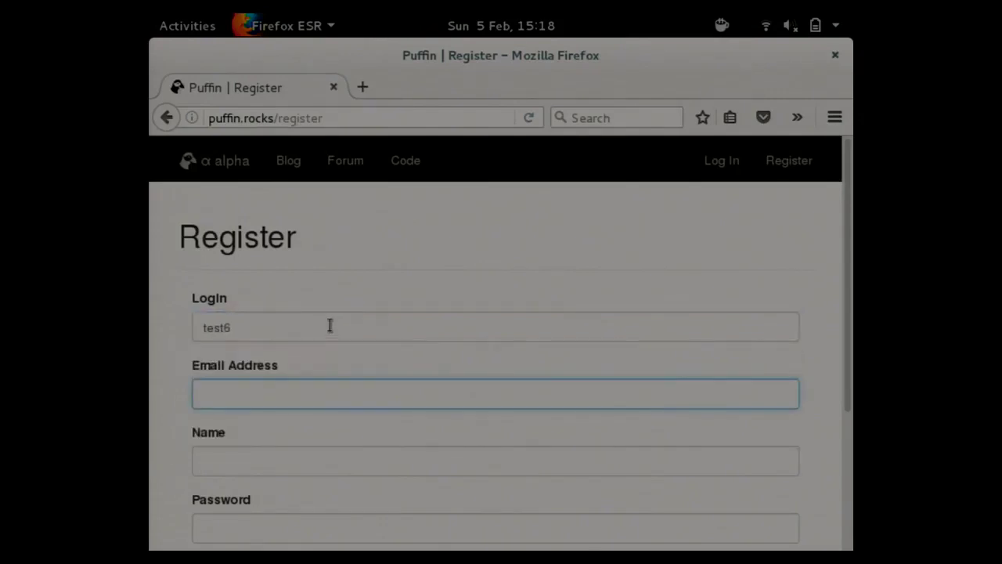
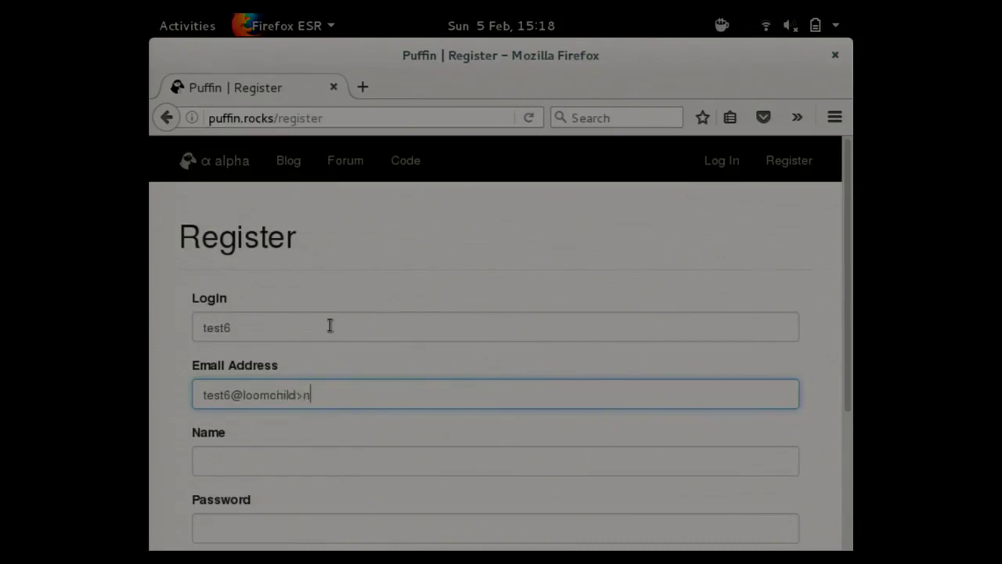
key(Tab)
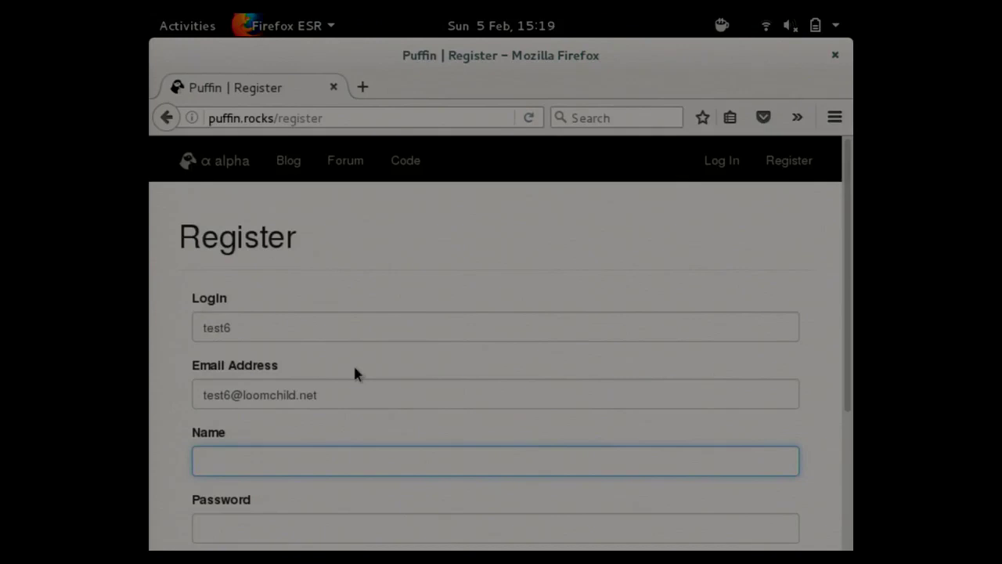
Enter the full name, the password and its confirmation, and submit the registration.
text(Jarek)
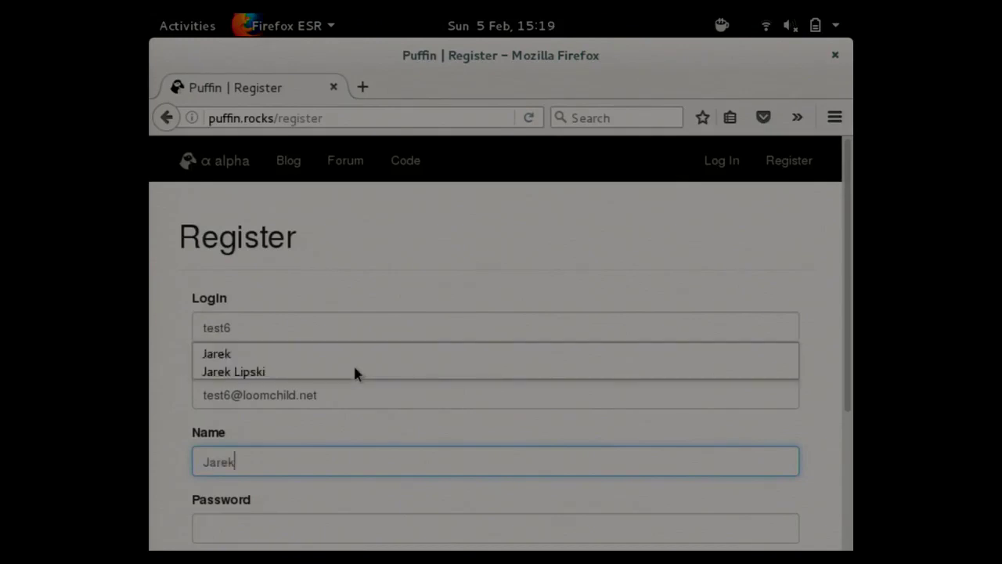
key(Tab)
text(password)
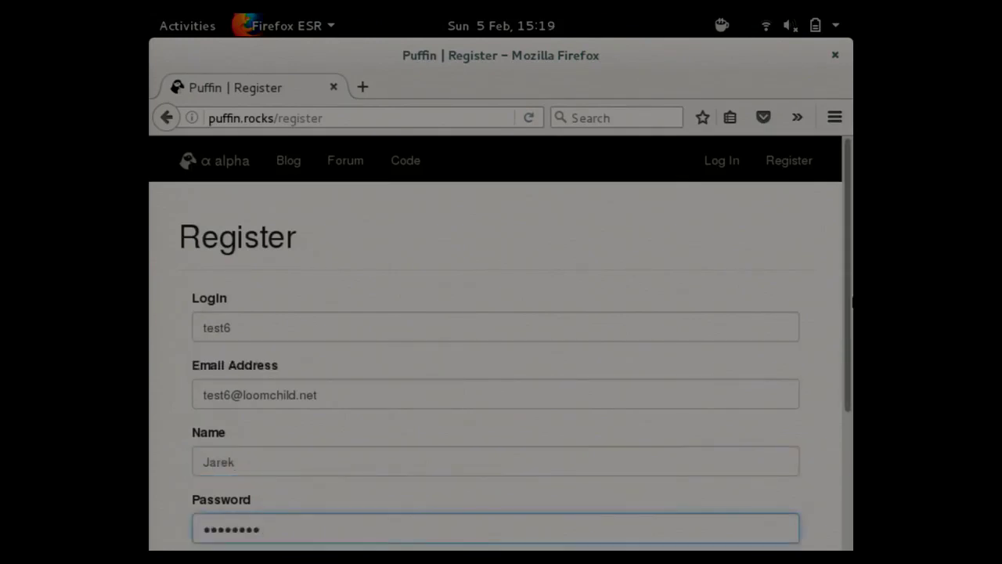
drag(851, 302, 852, 426)
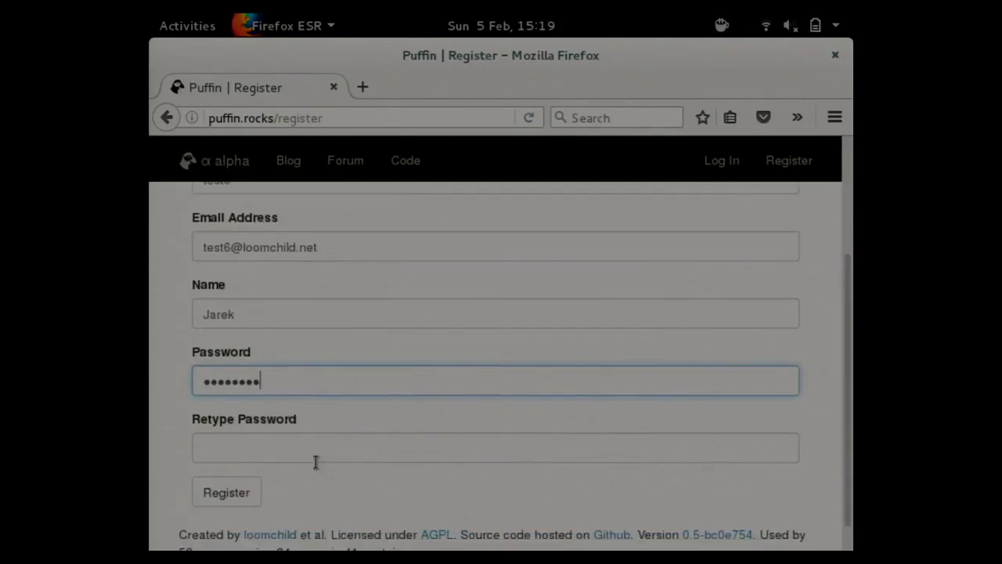
click(317, 451)
text(••••••)
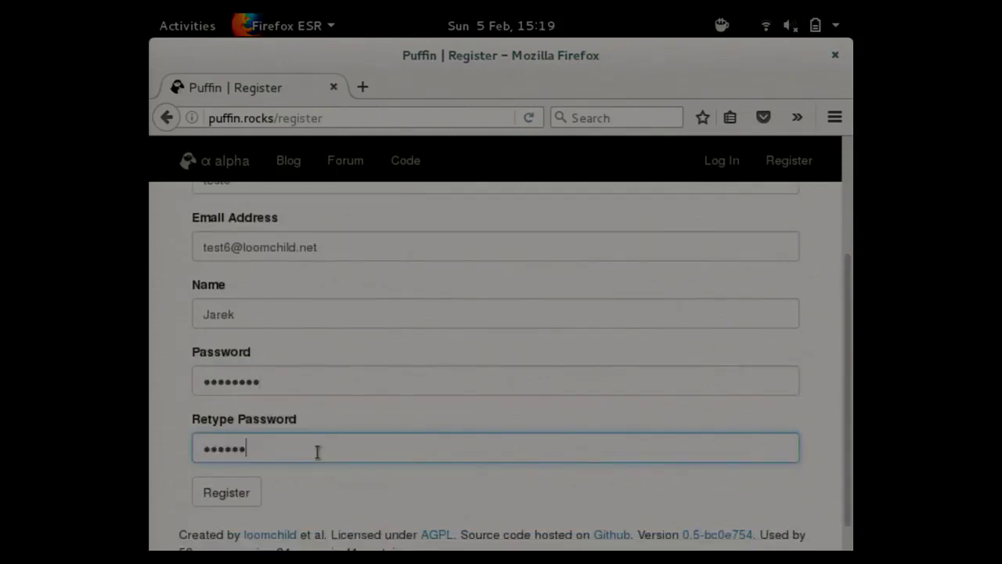
text(•••)
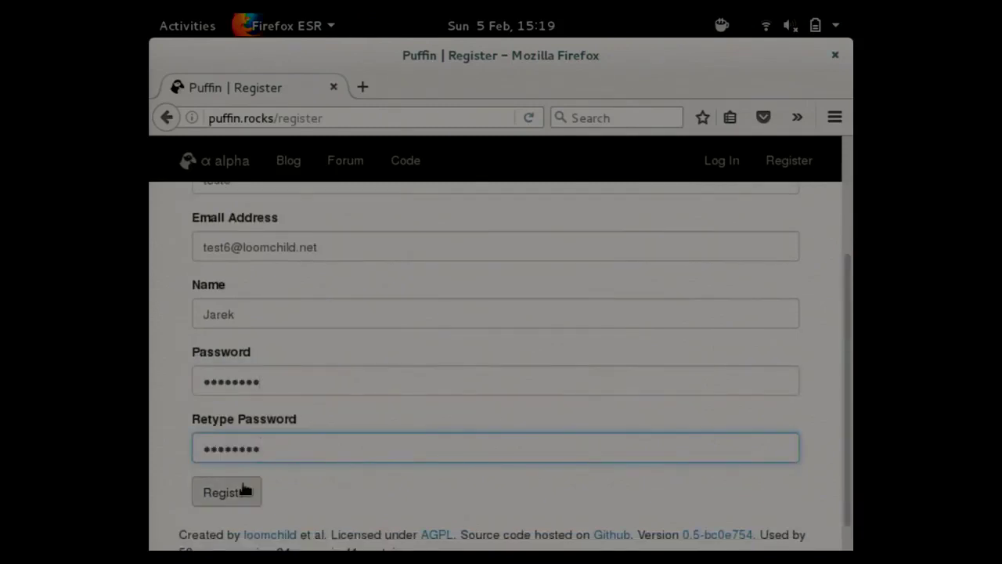
click(227, 492)
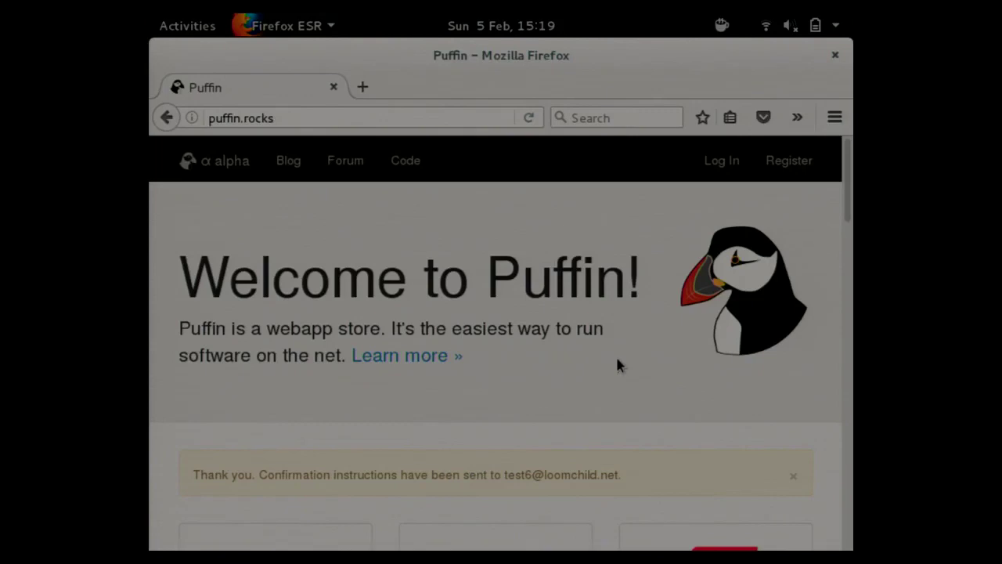
Log in with the saved account credentials and scroll to the Flarum, ghost and Gogs app cards.
click(727, 160)
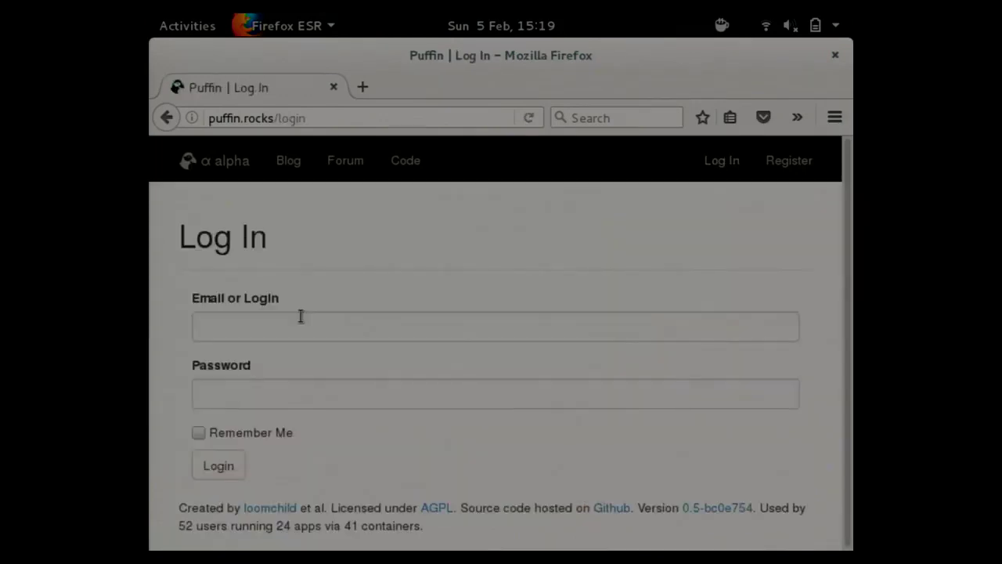
click(300, 316)
click(305, 372)
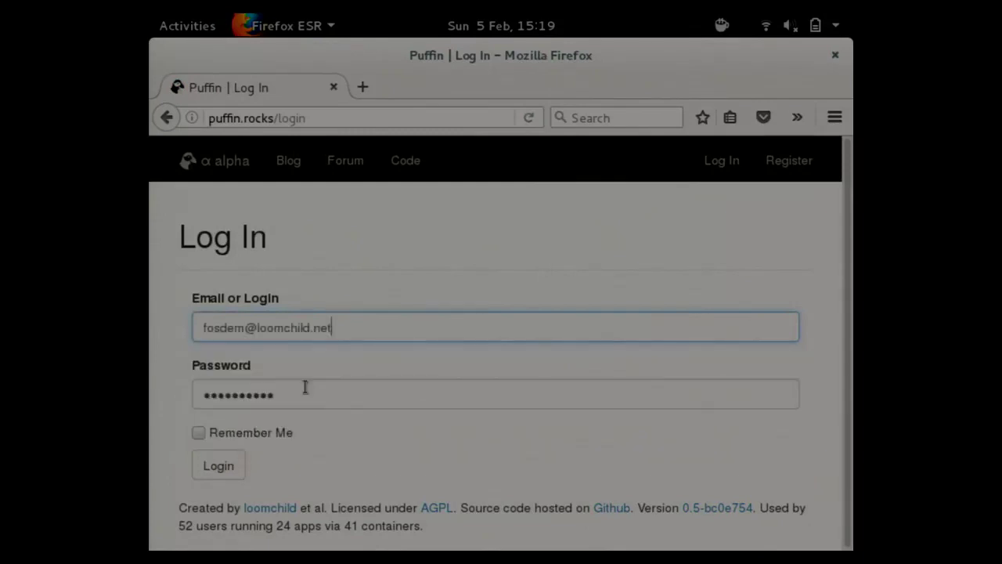
click(224, 472)
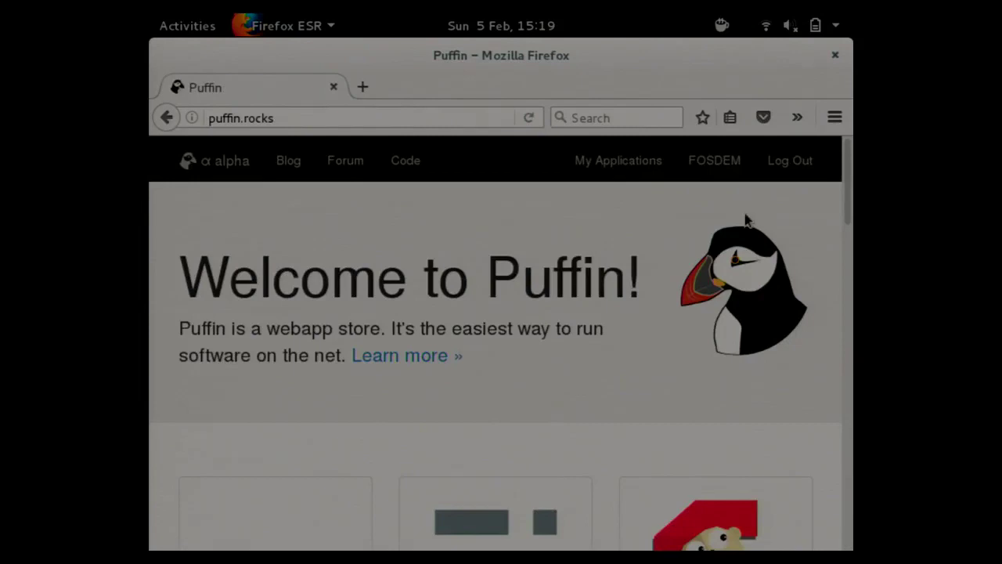
drag(846, 182, 832, 203)
scroll(502, 350, down, 3)
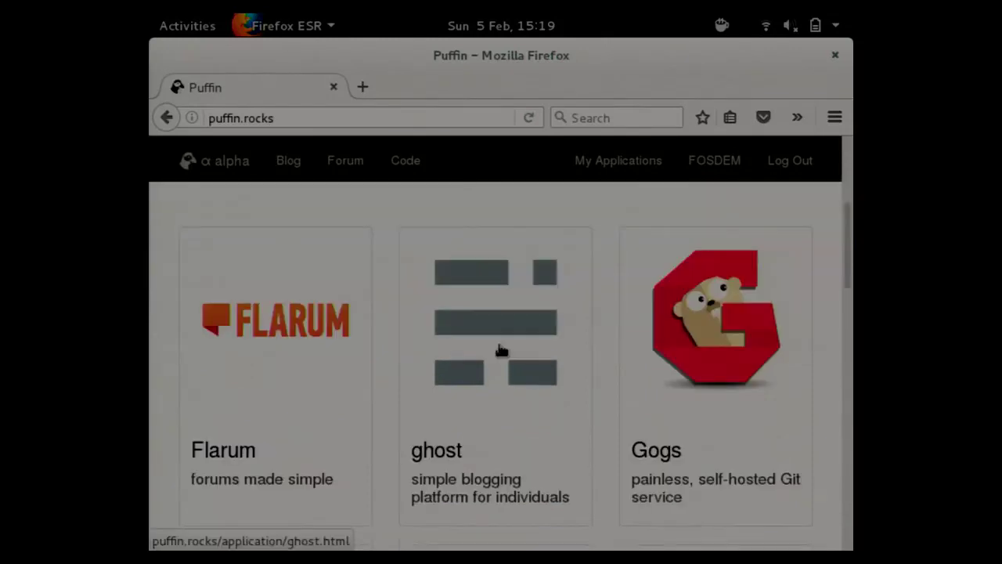
Open the ghost app, check its domain fosdem.puffin.loomchild.net in Settings, then run it.
click(501, 350)
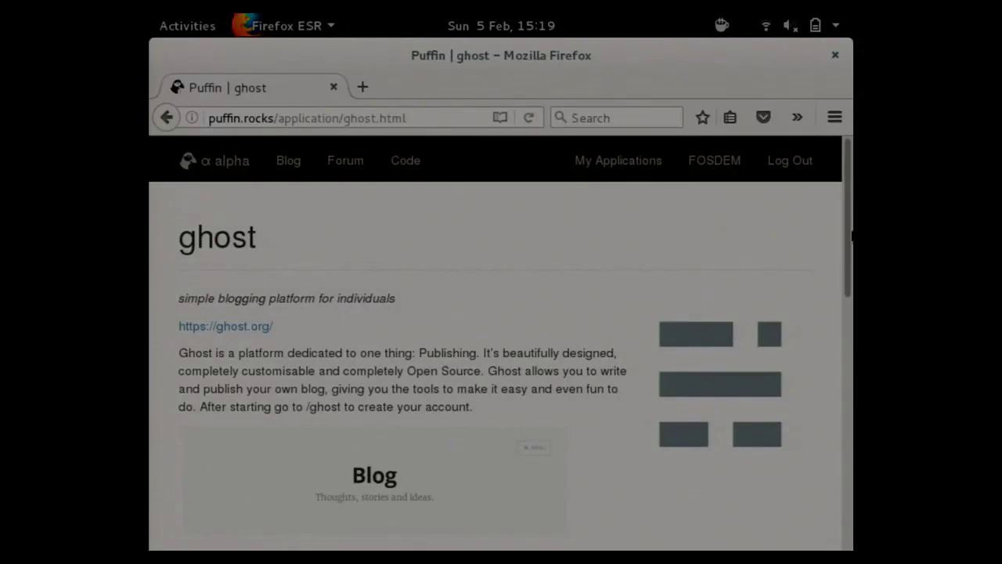
drag(847, 235, 804, 457)
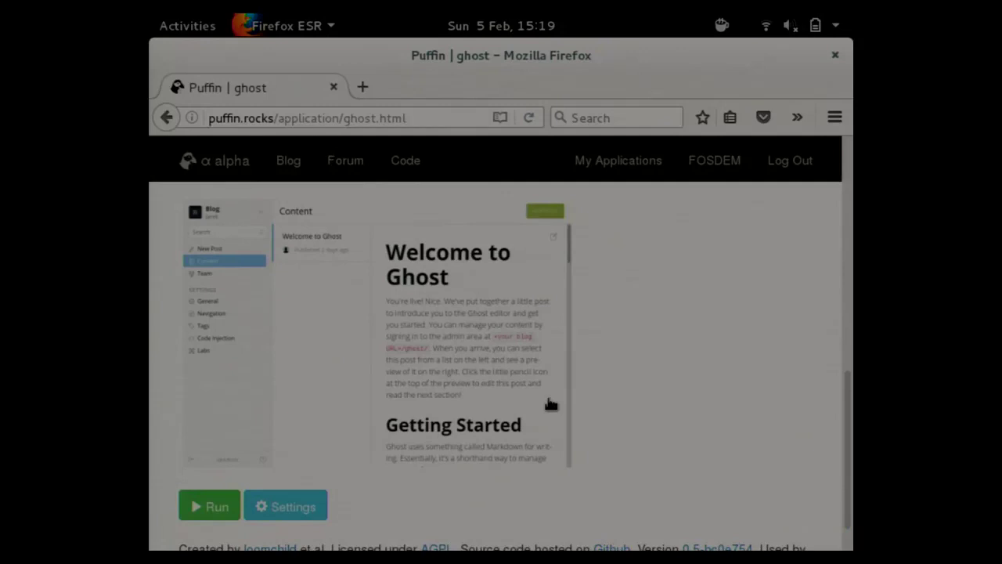
click(284, 506)
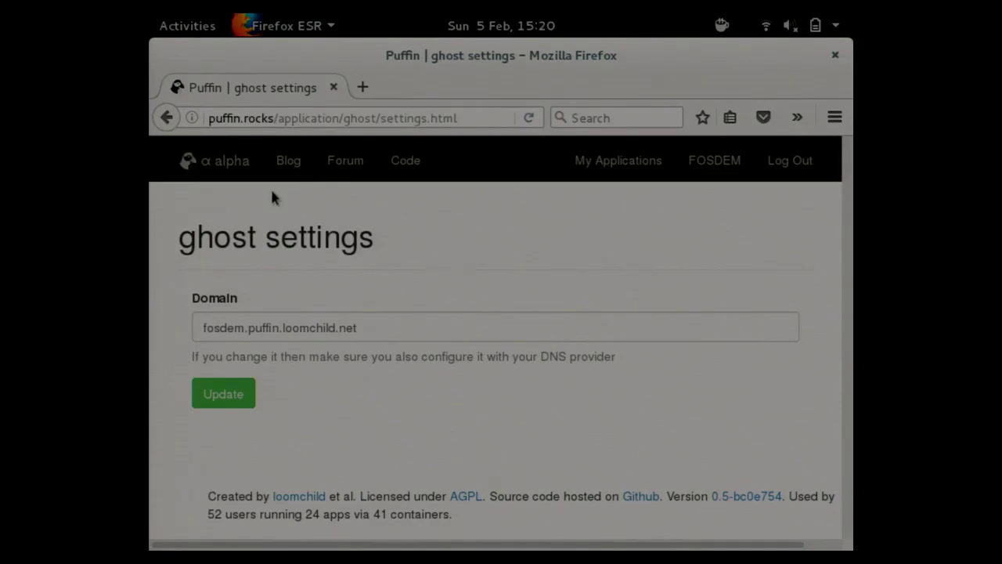
click(167, 121)
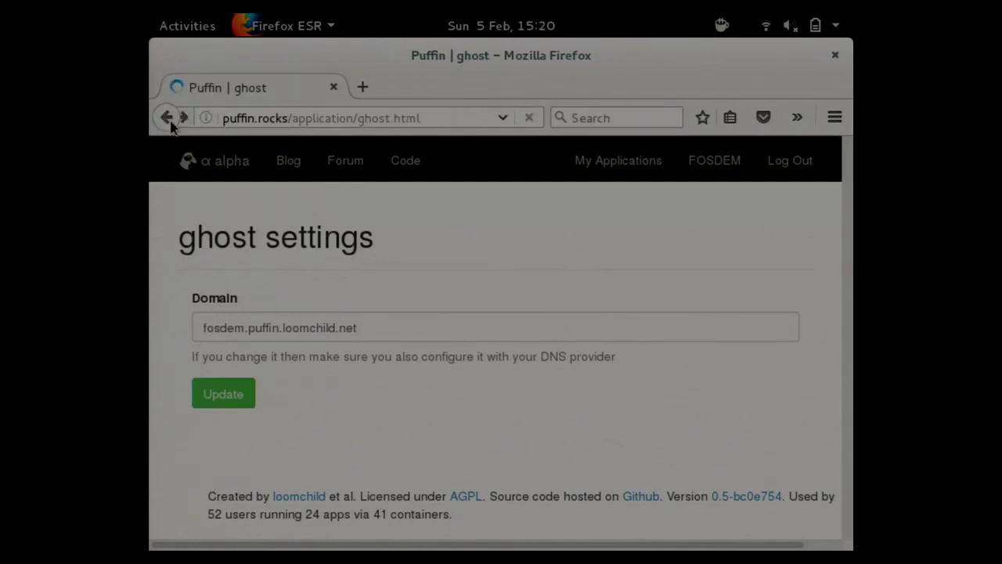
click(221, 507)
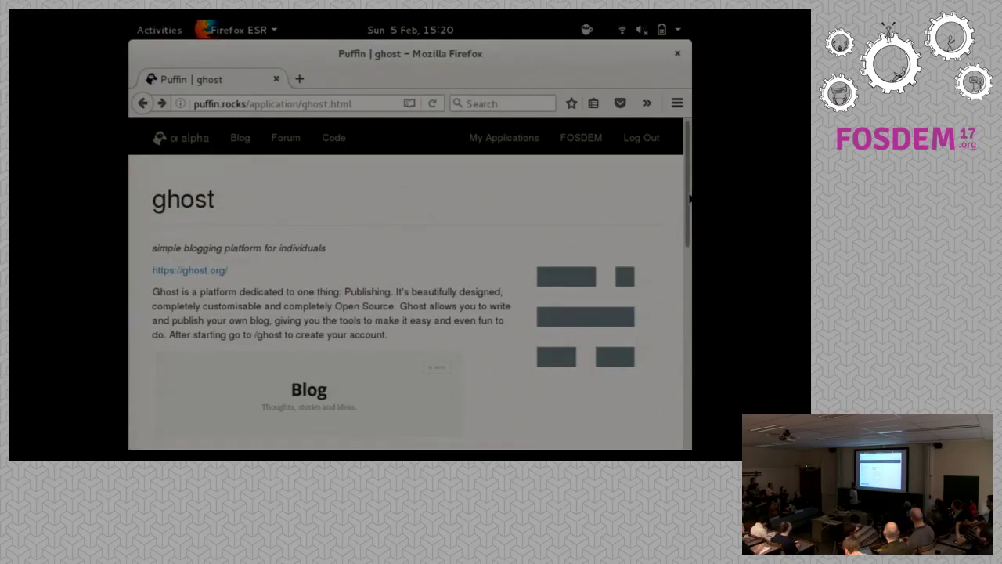
Scroll the ghost application page while it finishes starting up.
drag(689, 198, 653, 430)
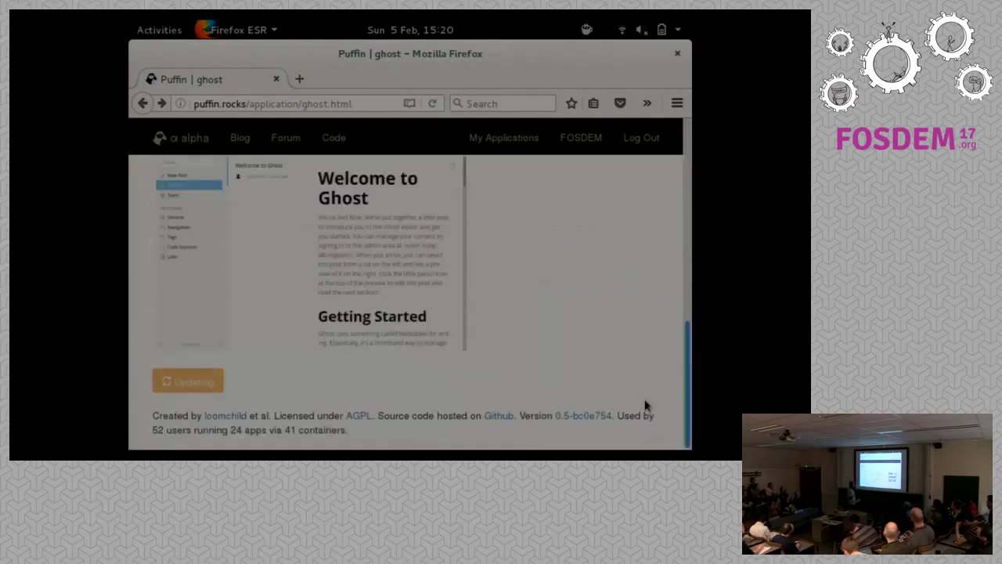
scroll(635, 379, up, 1)
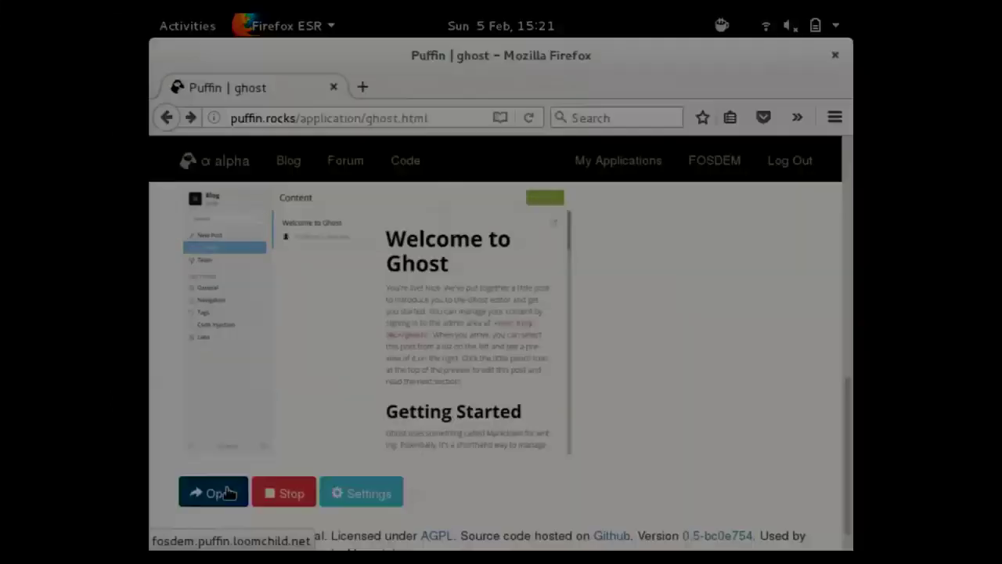
Open the running blog in a new tab and append /ghost to its address to reach setup.
click(227, 492)
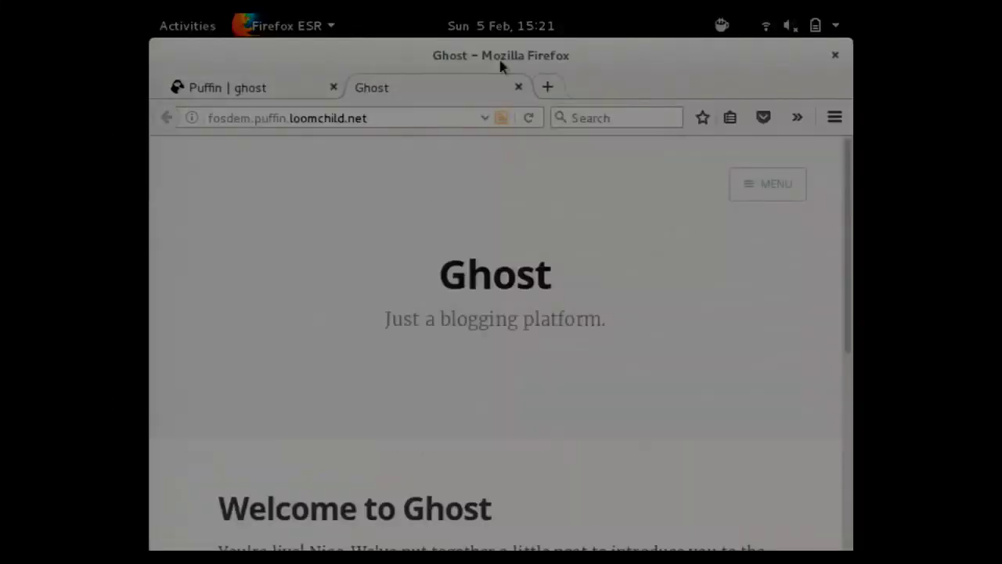
click(377, 117)
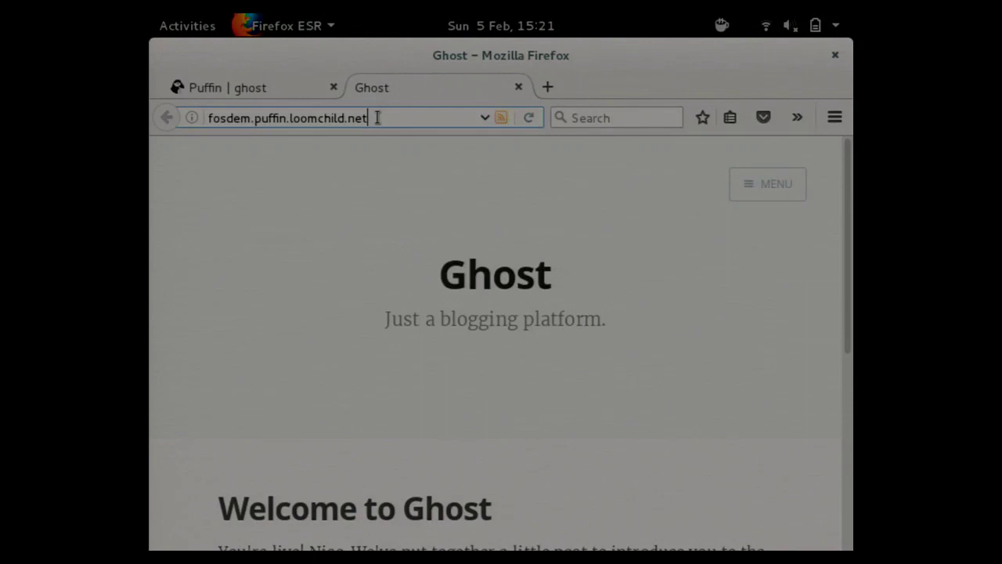
text(/gh)
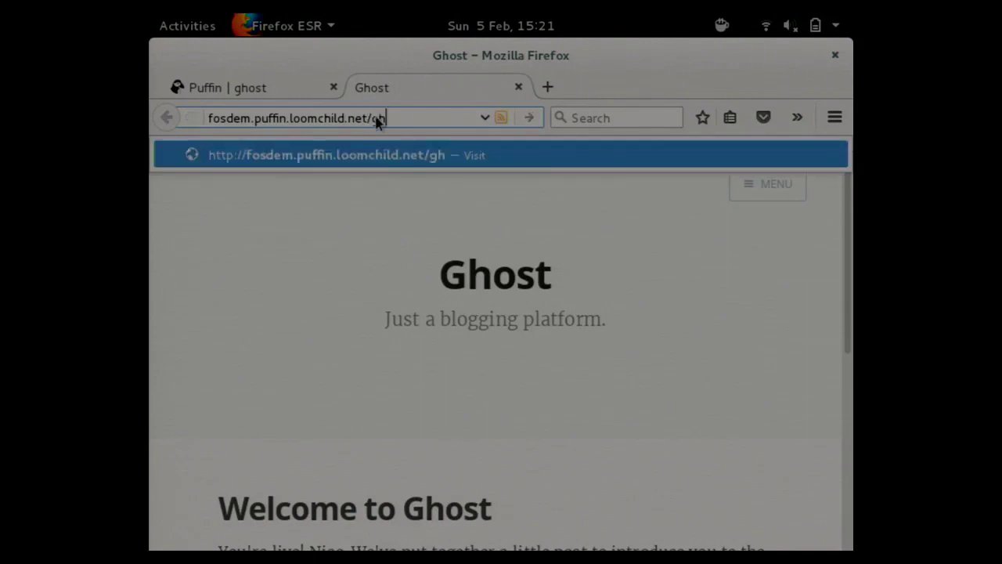
text(ost)
key(Return)
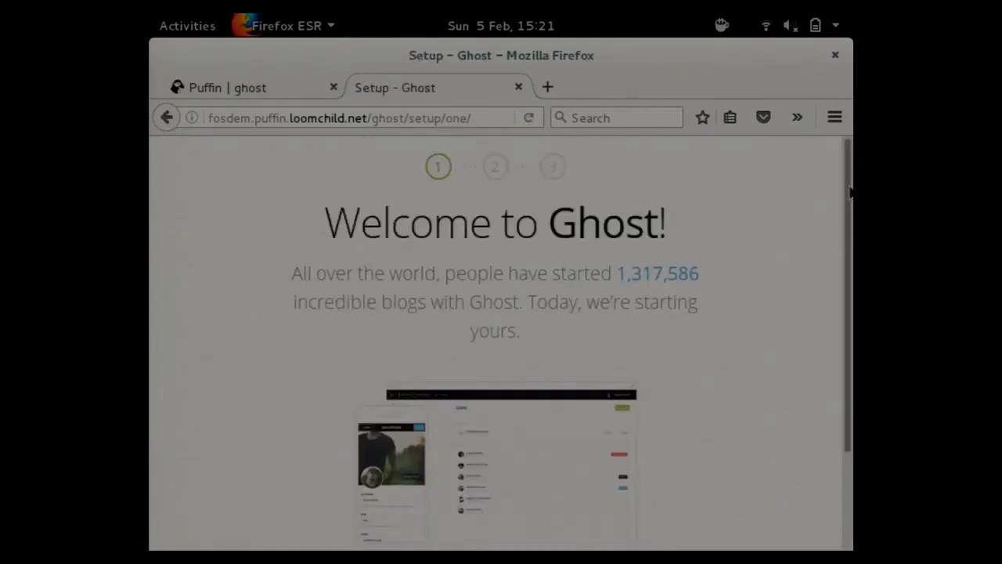
scroll(679, 398, down, 3)
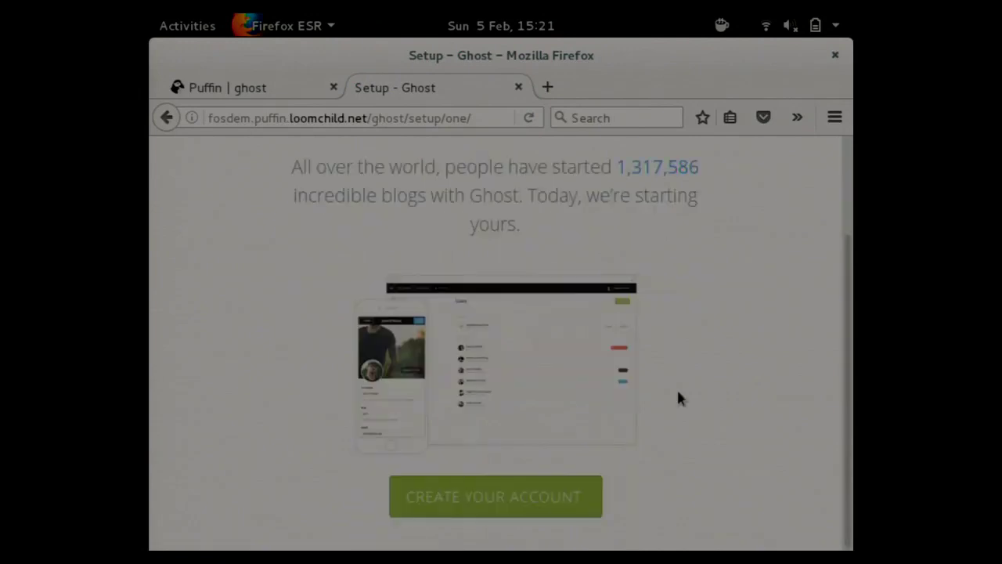
Create the admin account with its e-mail address (typo corrected), full name and password.
click(543, 493)
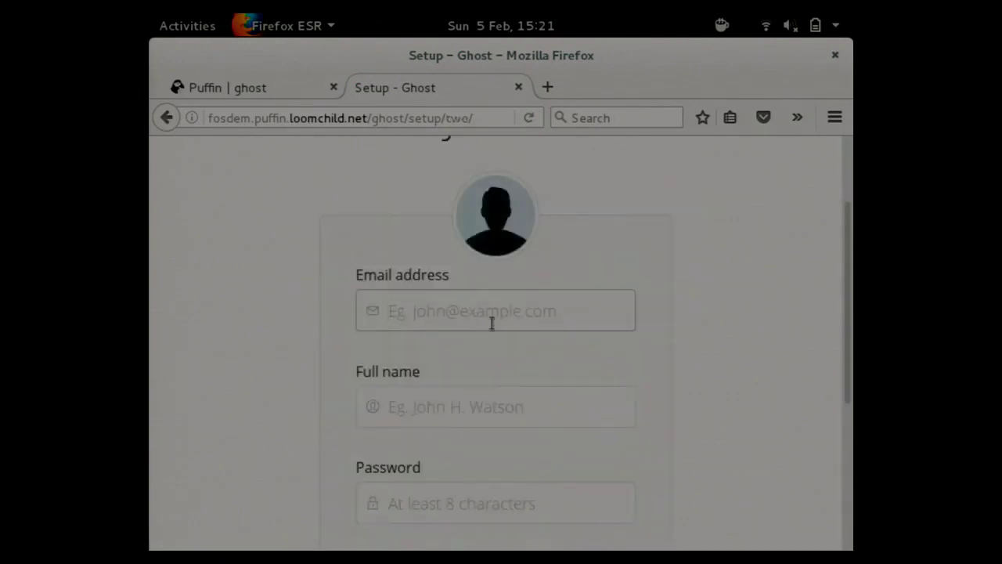
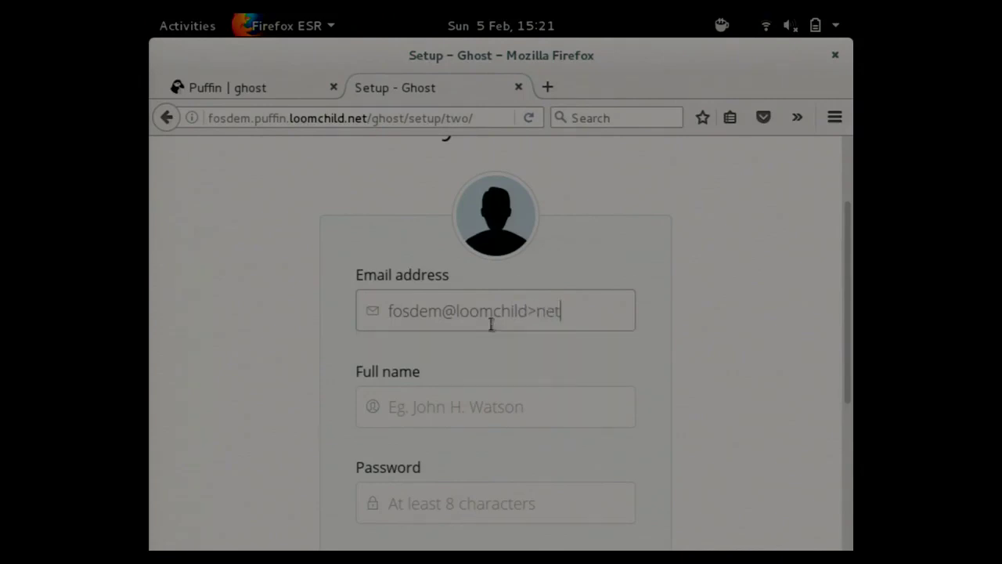
key(Return)
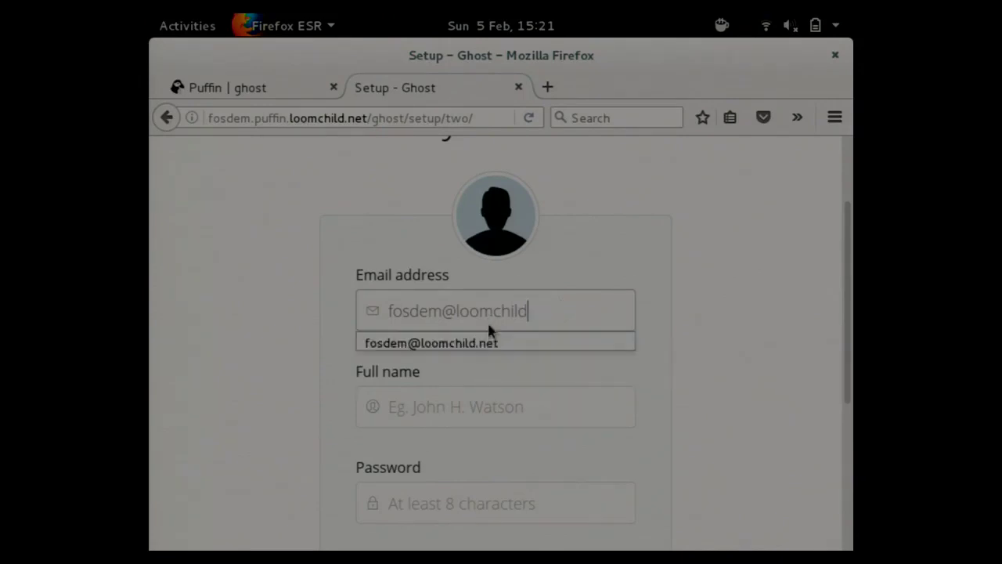
click(516, 388)
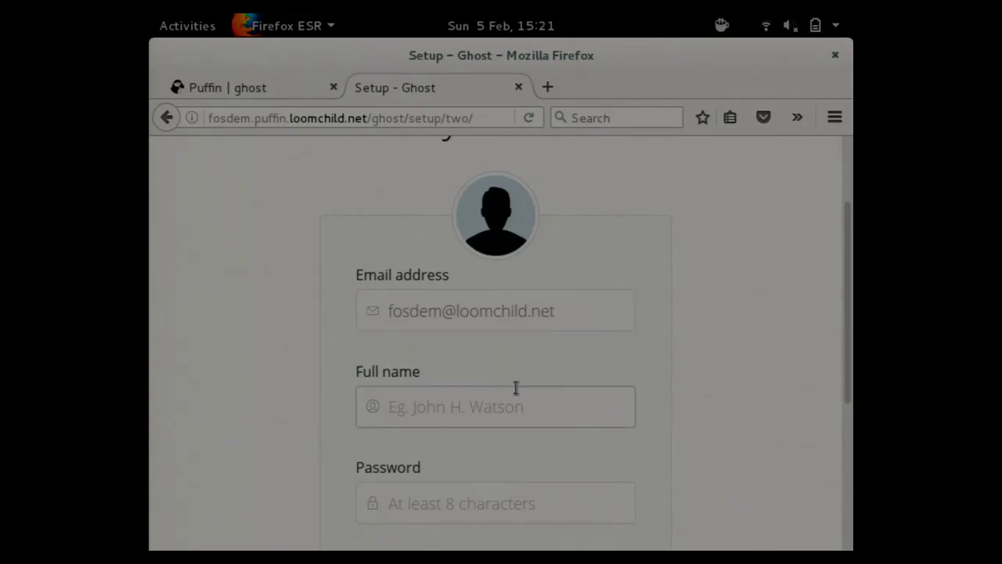
text(FOSDEM)
key(Tab)
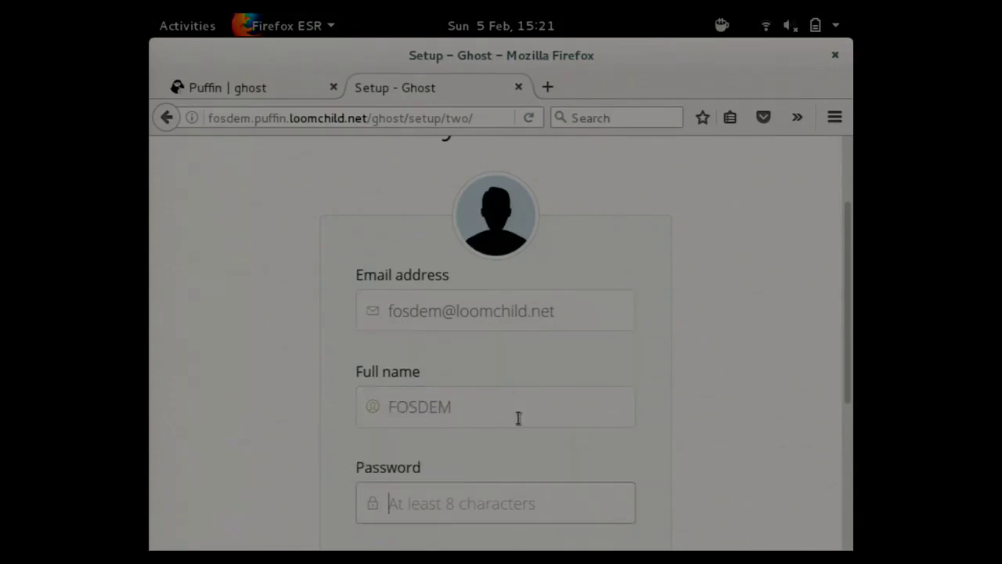
text(a)
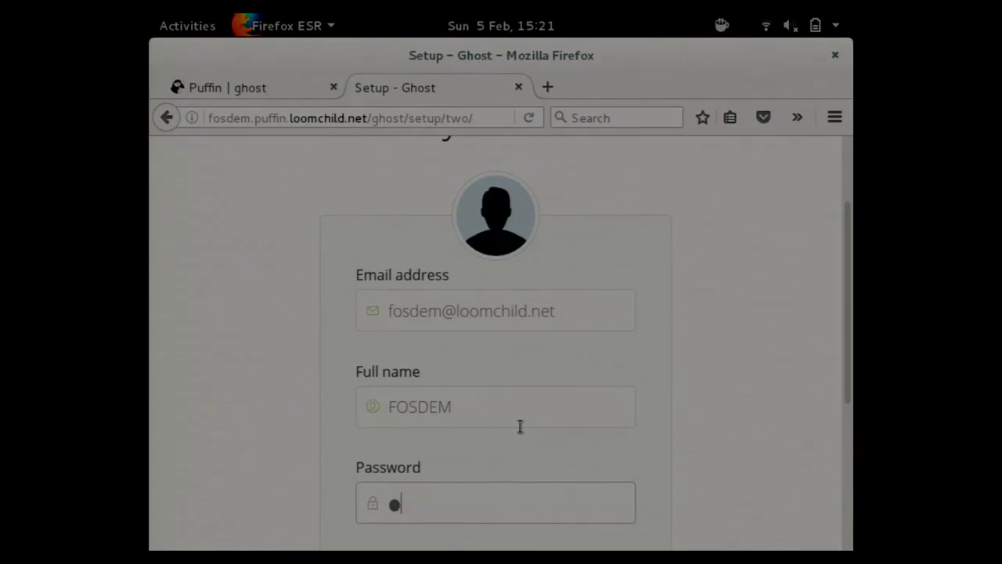
text(********)
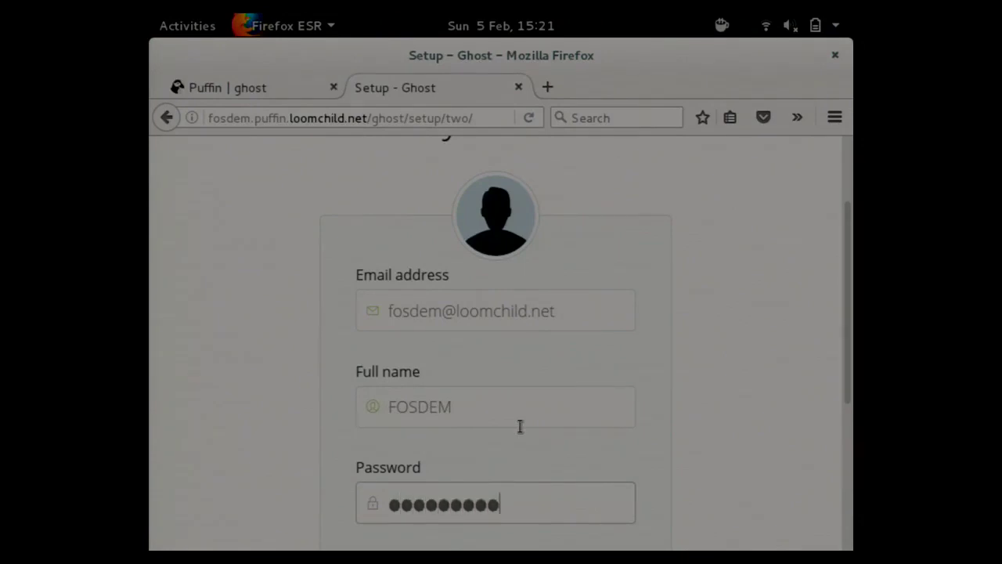
text(*)
key(Return)
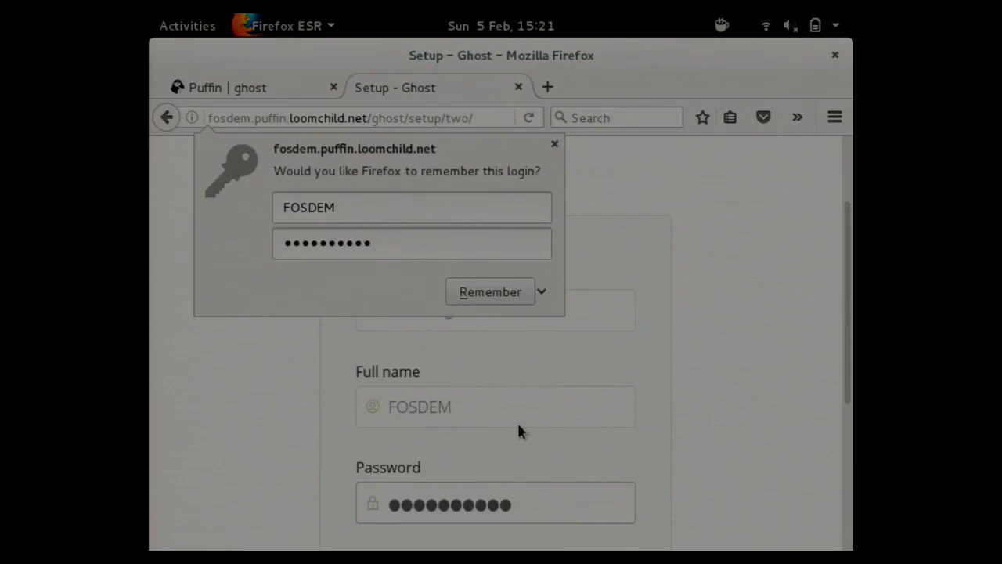
Set the blog title to Test123 and skip inviting team members.
click(499, 298)
scroll(604, 379, down, 4)
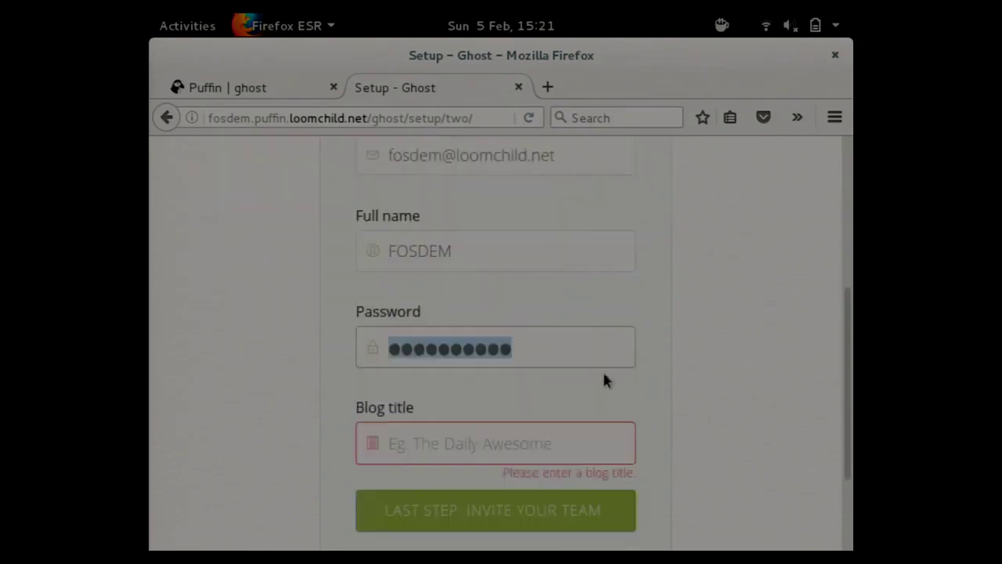
click(490, 447)
text(T)
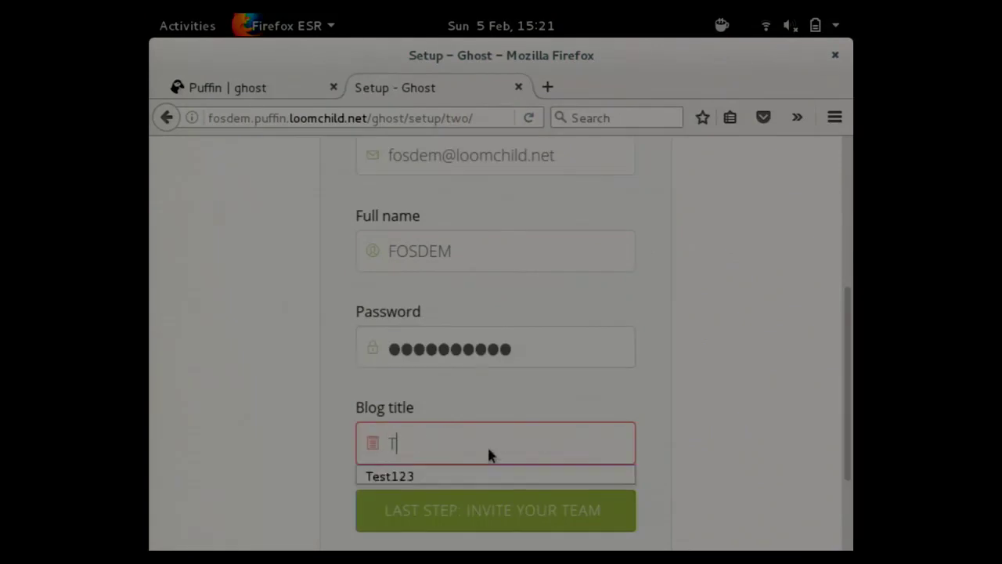
text(est123)
key(Return)
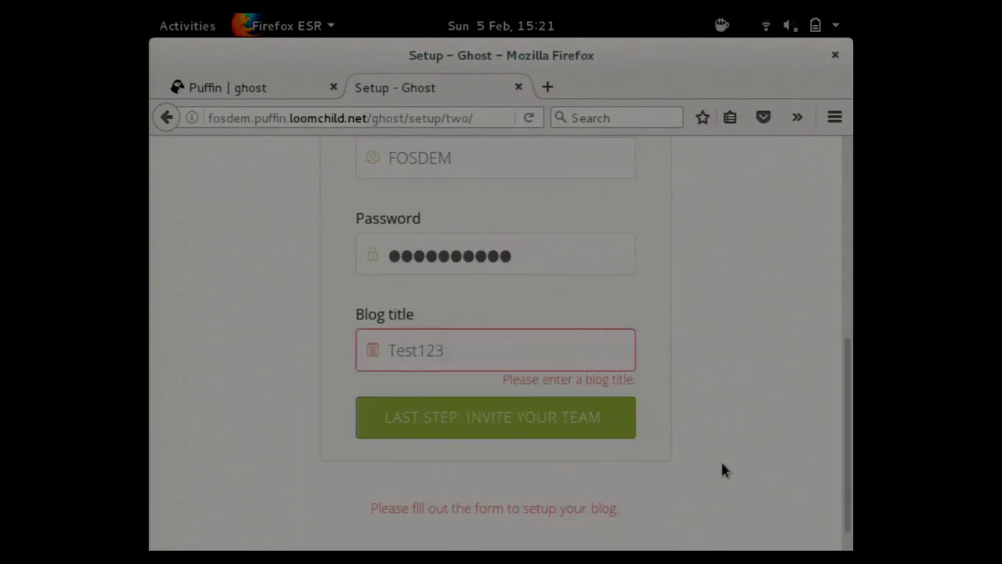
click(489, 421)
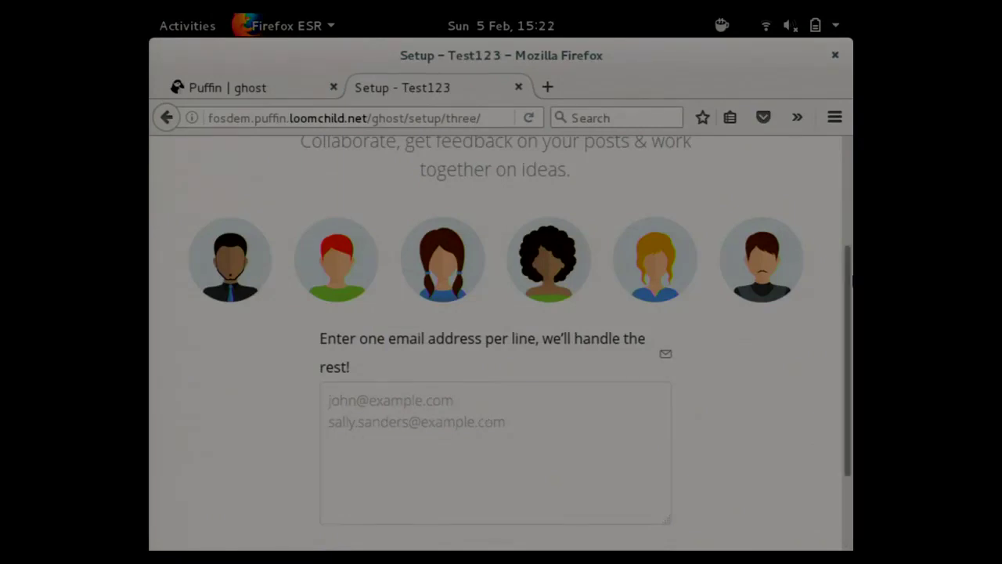
scroll(811, 407, down, 3)
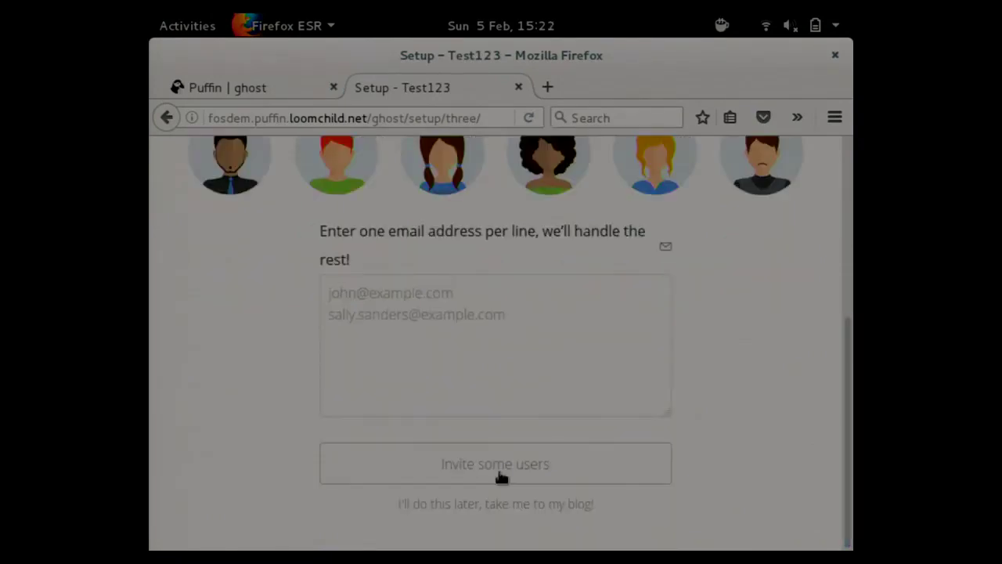
click(526, 496)
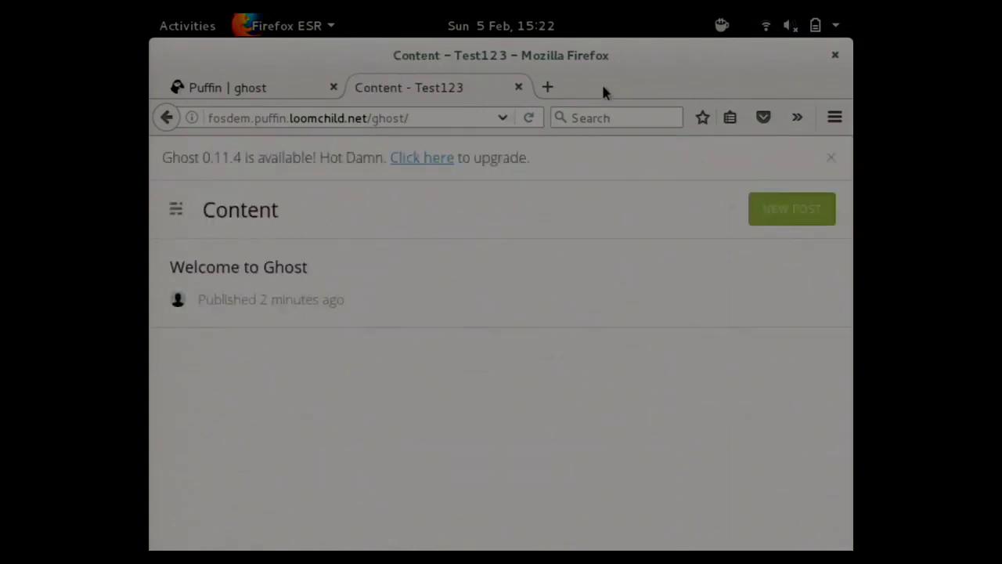
Write a new post titled 'Hello' with the body text 'Hello FOSDEM'.
click(765, 212)
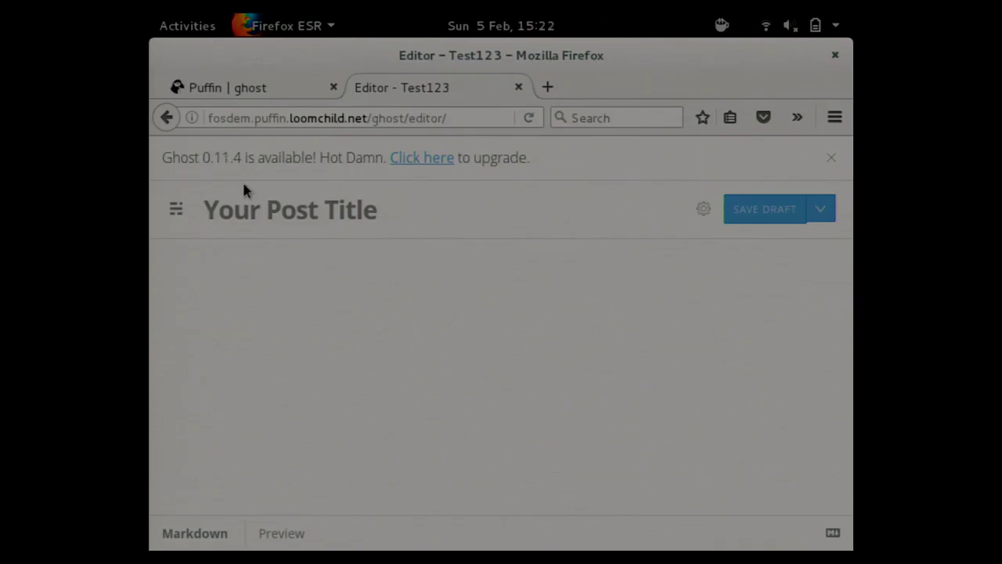
text(Test)
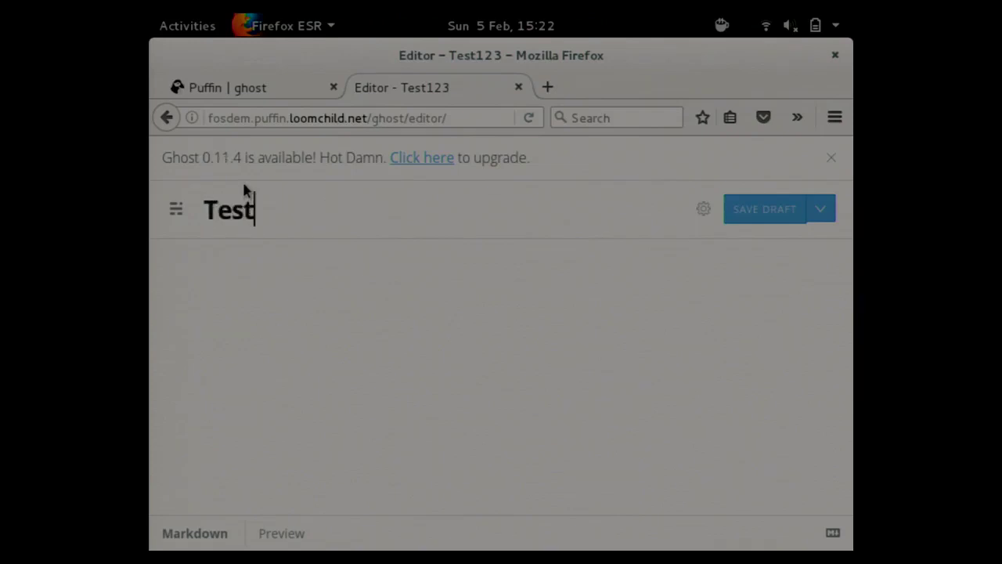
key(BackSpace)
key(BackSpace)
key(BackSpace)
key(BackSpace)
text(Hello)
click(301, 252)
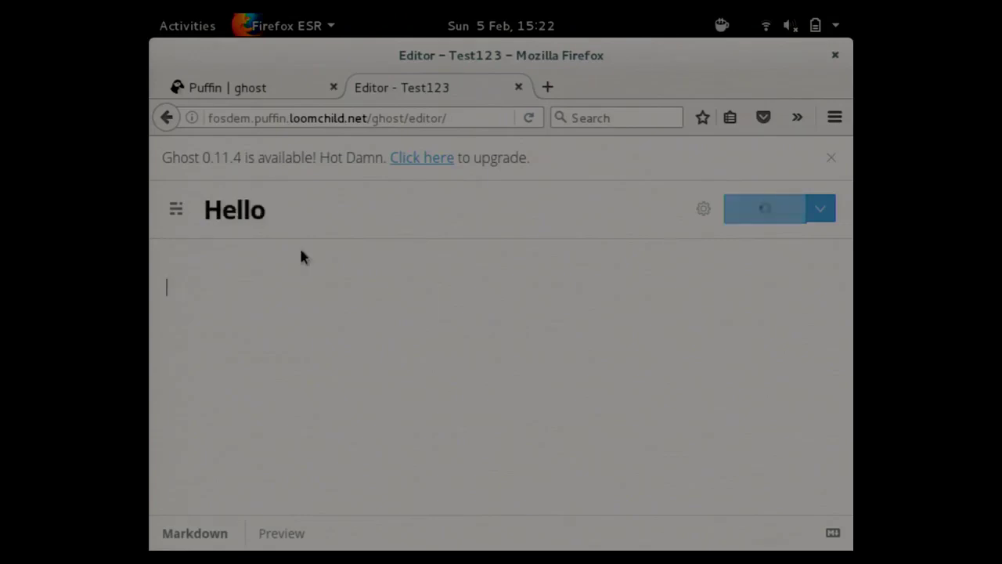
text(H)
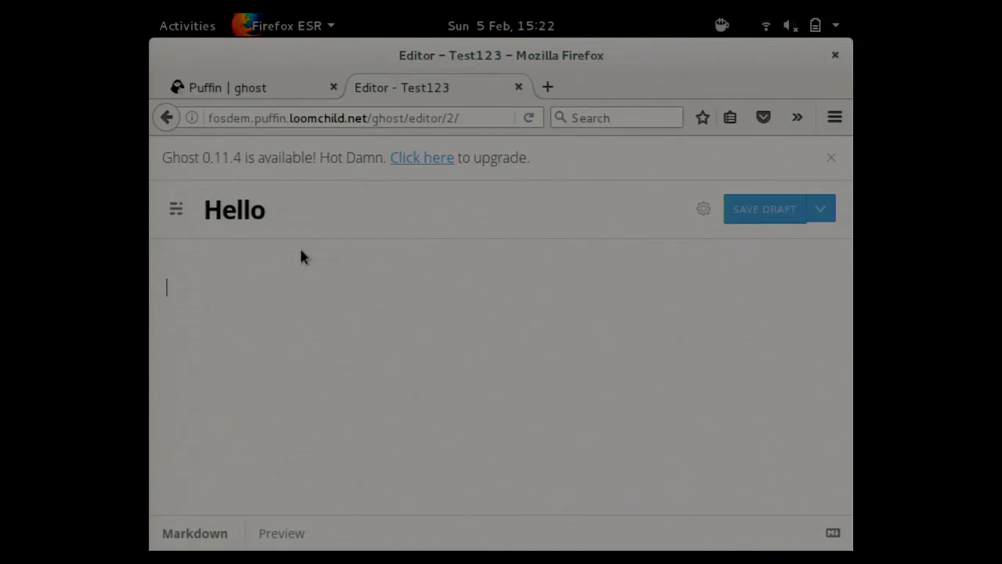
text(Hello FOSDEM)
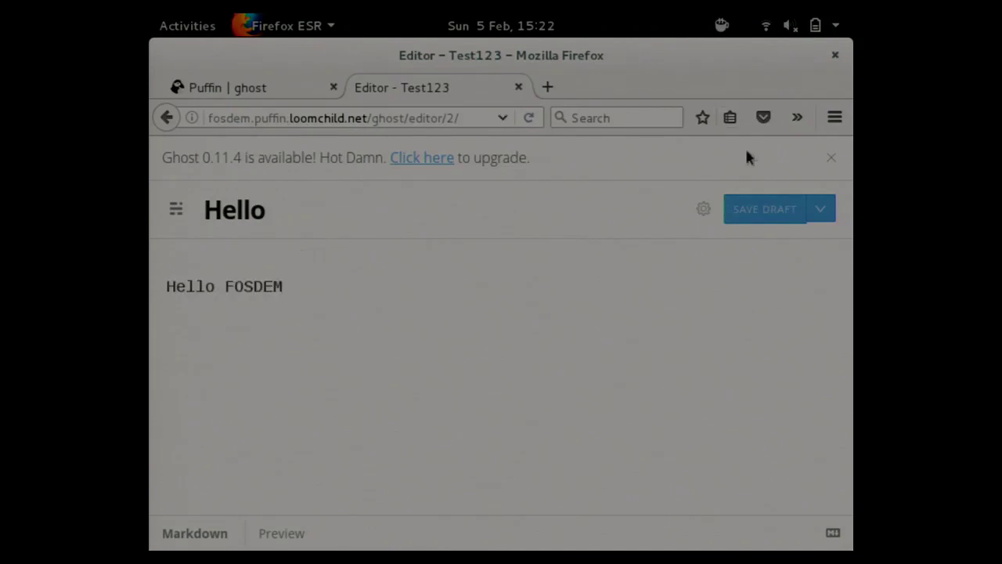
Publish the Hello post immediately instead of saving it as a draft.
click(819, 208)
click(789, 255)
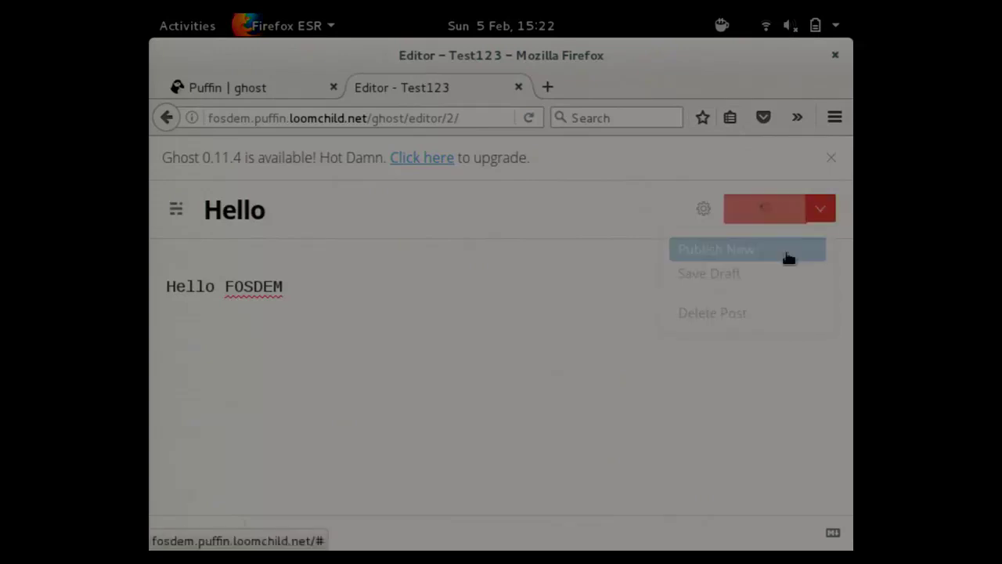
click(777, 219)
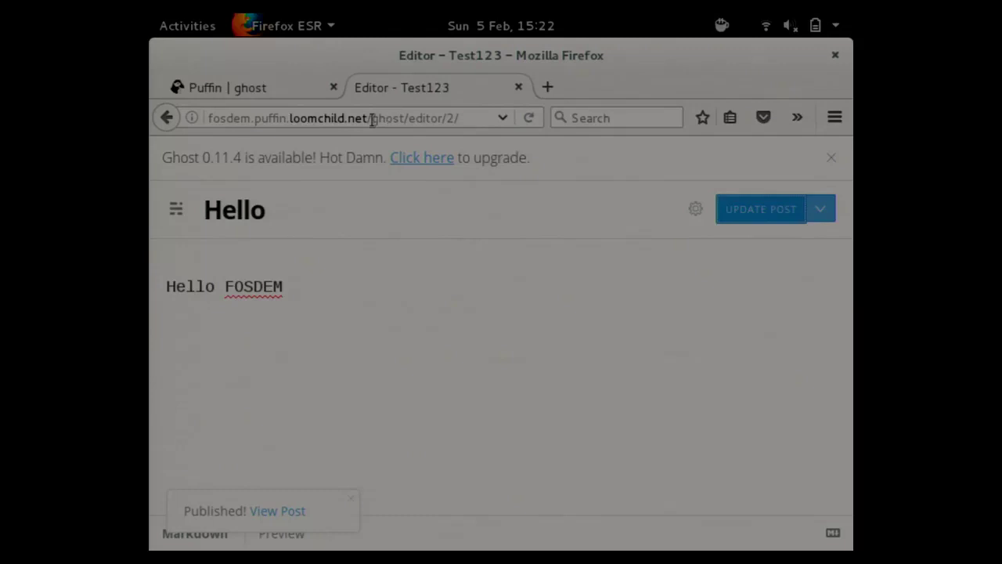
Remove ghost/editor/2/ from the address to view the public Test123 blog home, then scroll it.
drag(373, 119, 494, 135)
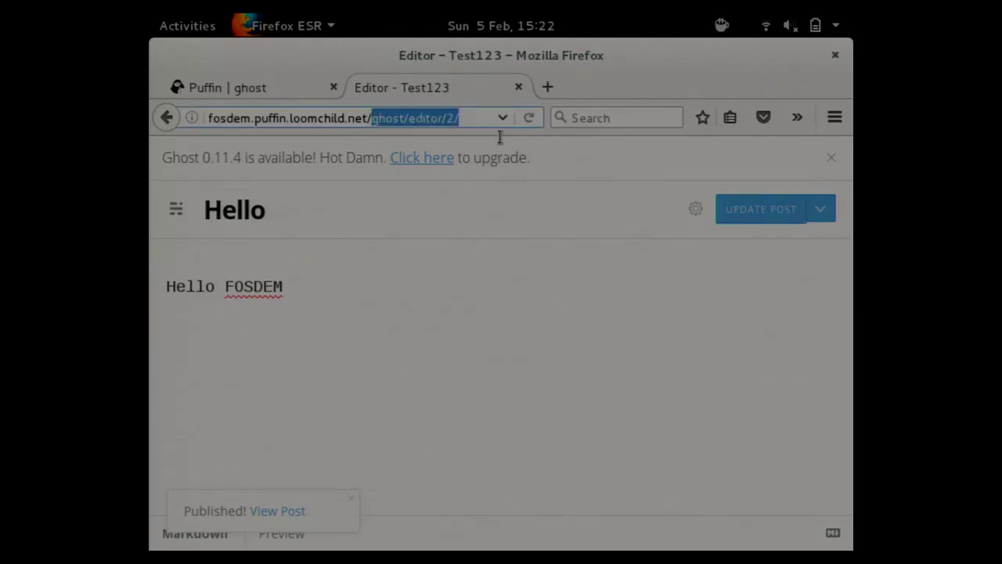
key(BackSpace)
key(Return)
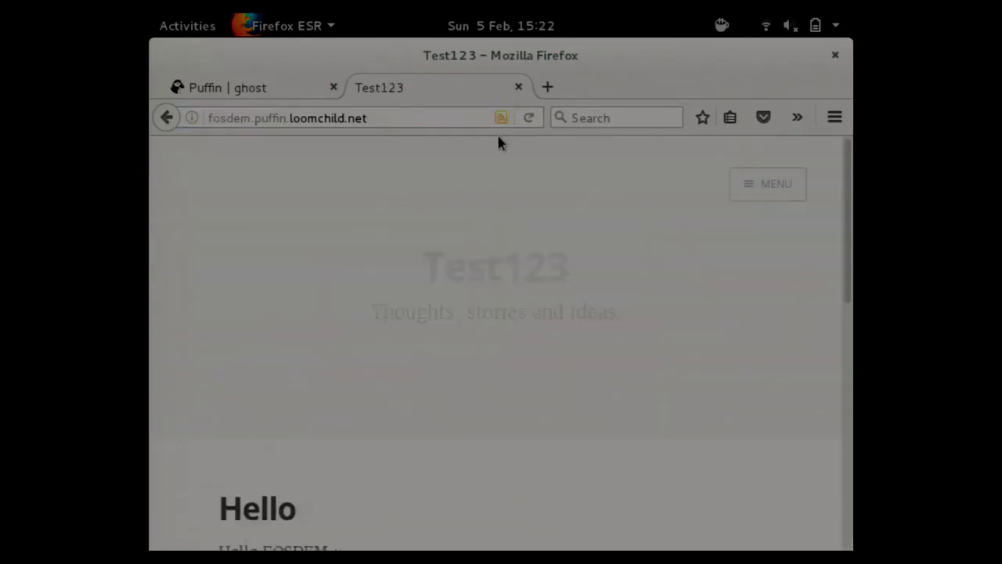
drag(852, 225, 722, 28)
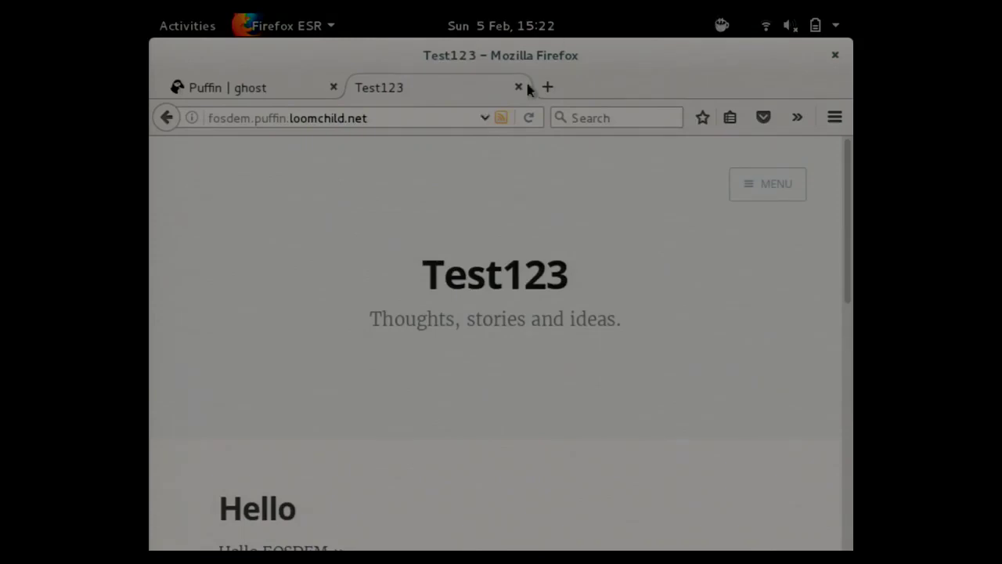
Close the blog tab and look through the My Applications list in Puffin.
click(519, 87)
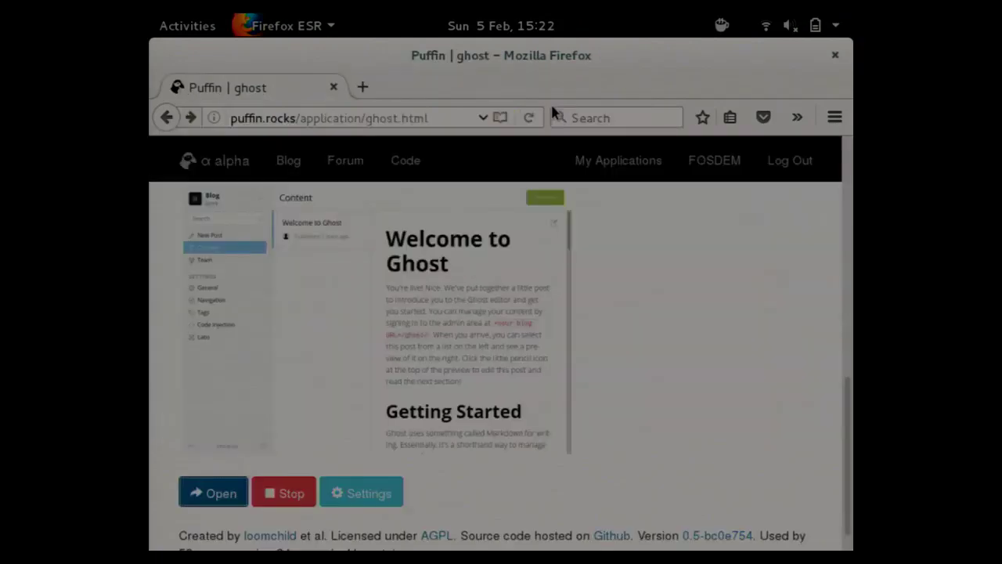
click(660, 167)
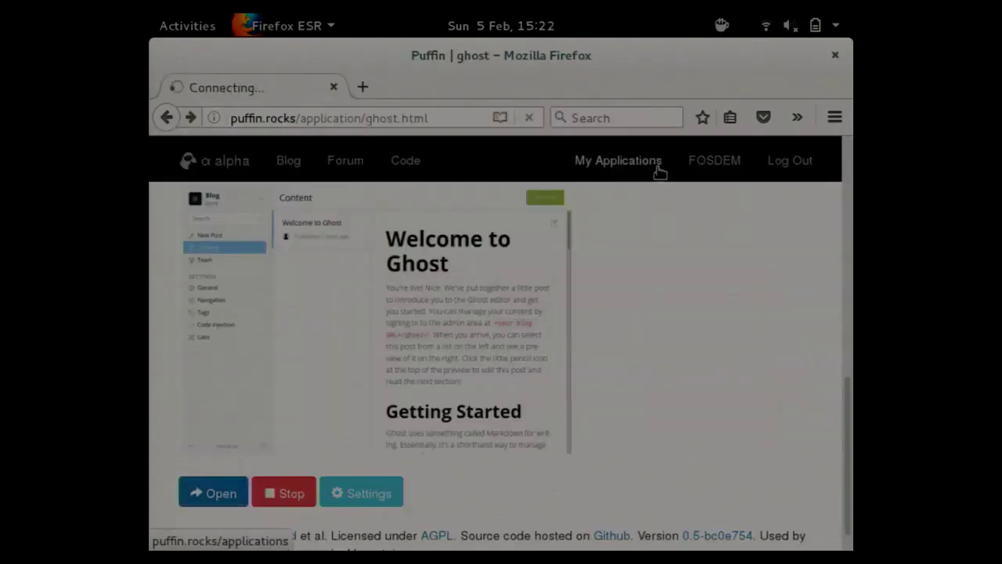
scroll(846, 292, down, 2)
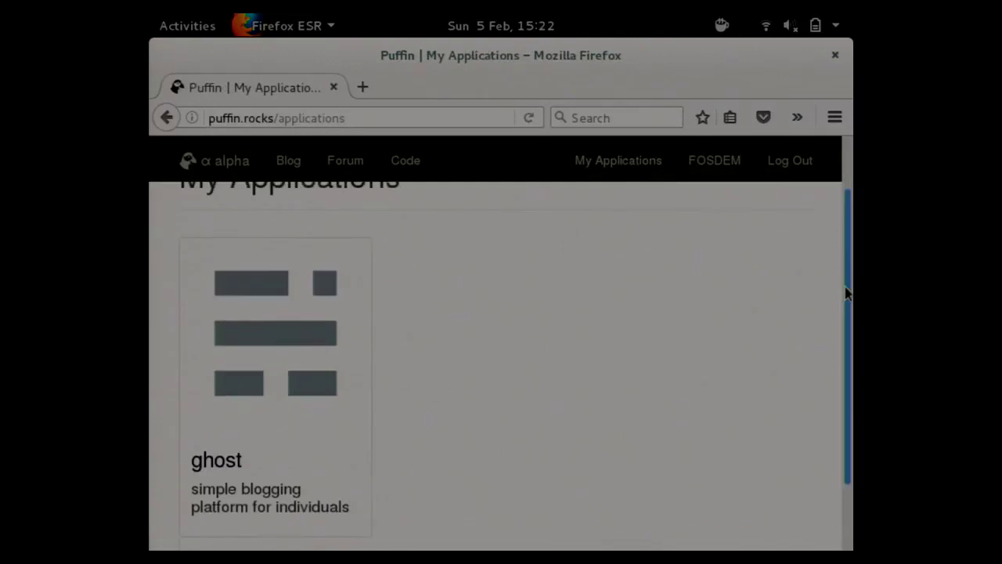
scroll(846, 292, up, 2)
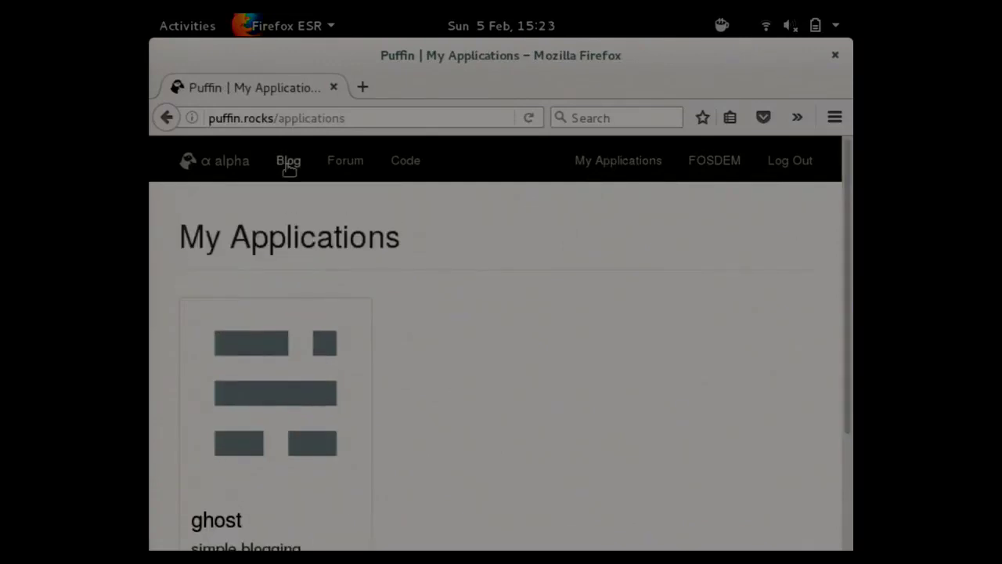
Return to the Puffin home page and scroll the catalogue down to WordPress and the add-new card.
click(227, 161)
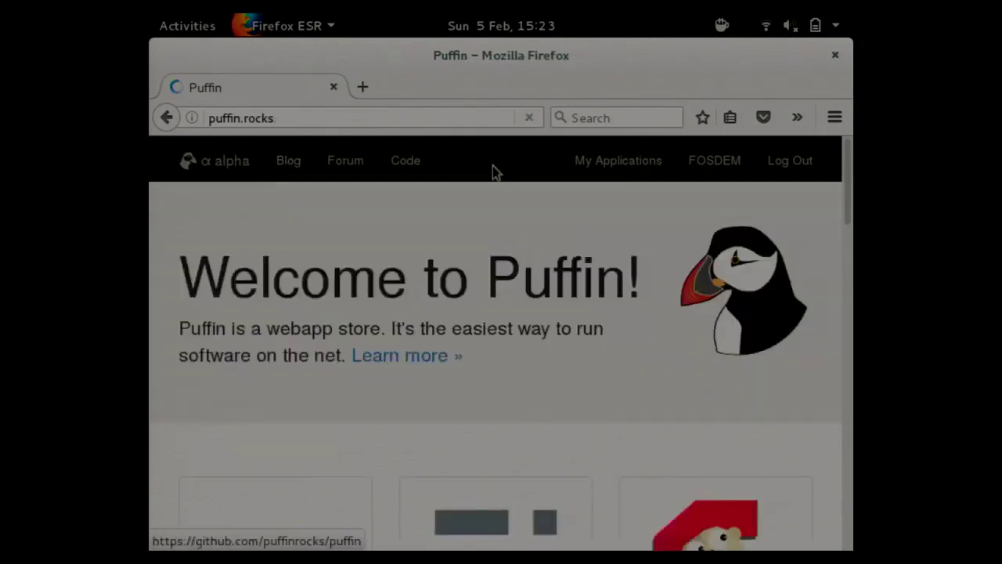
drag(850, 174, 807, 389)
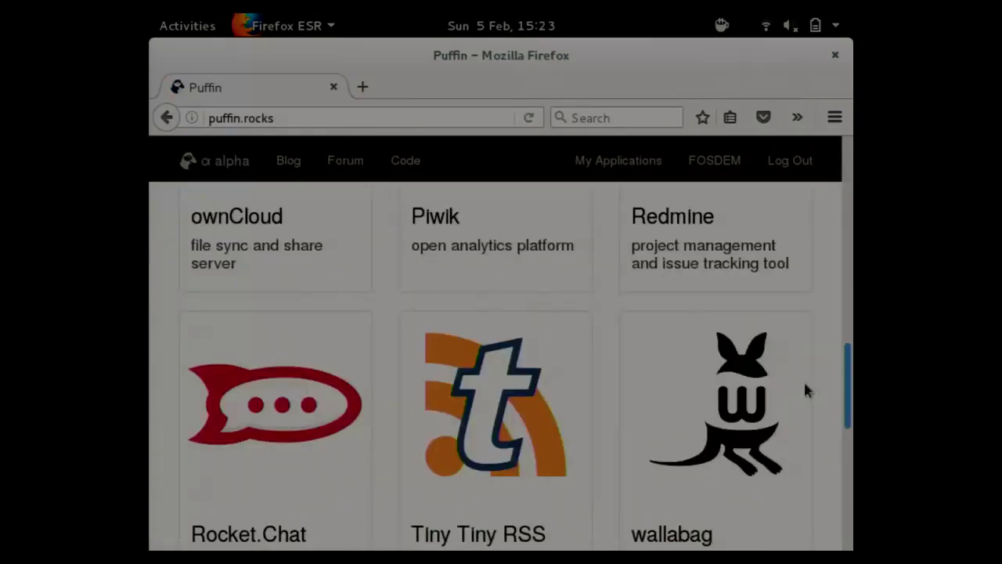
scroll(806, 390, down, 5)
scroll(773, 439, down, 3)
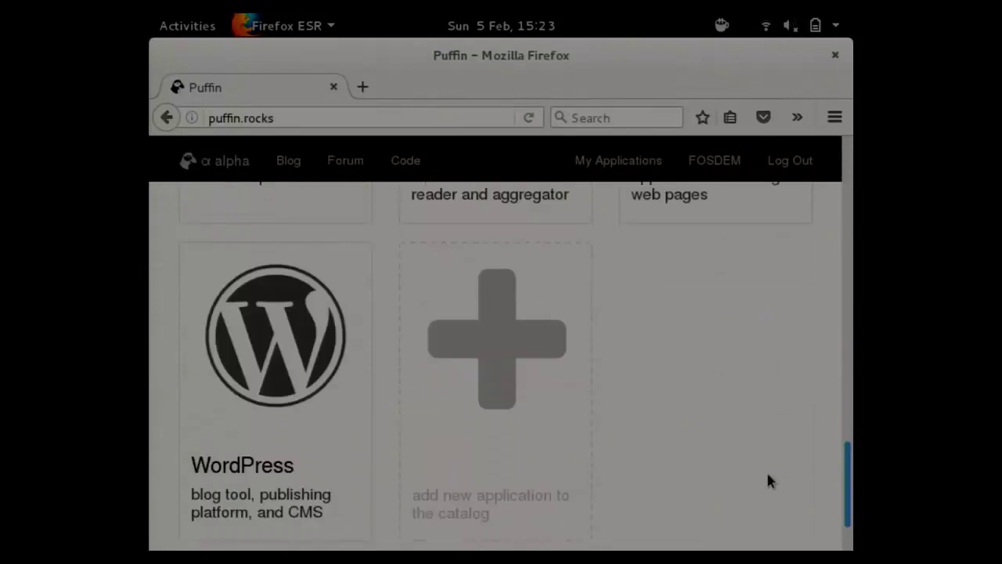
scroll(496, 352, down, 1)
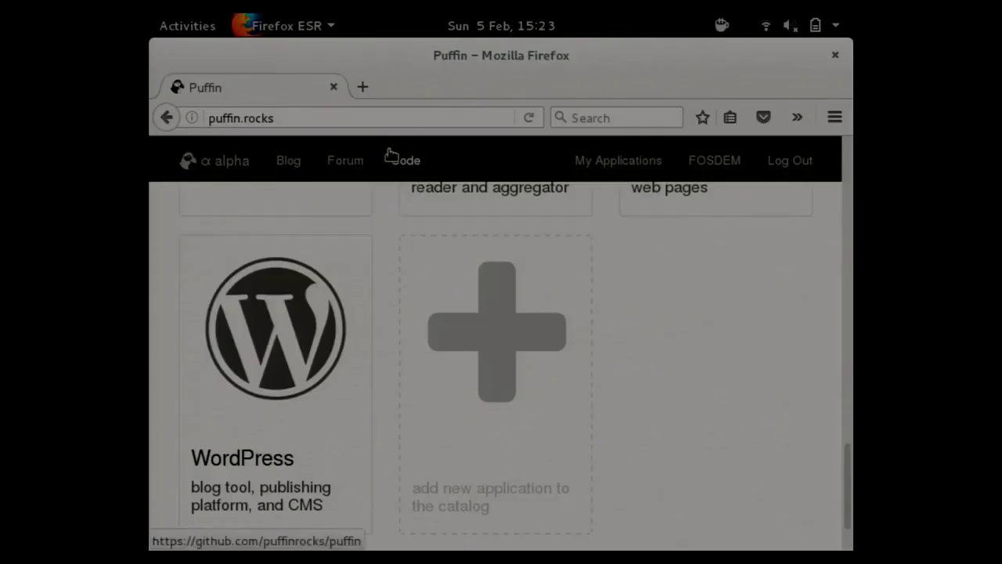
Return to the slides, reveal the Platform point, then switch to the demo workspace.
key(alt+Tab)
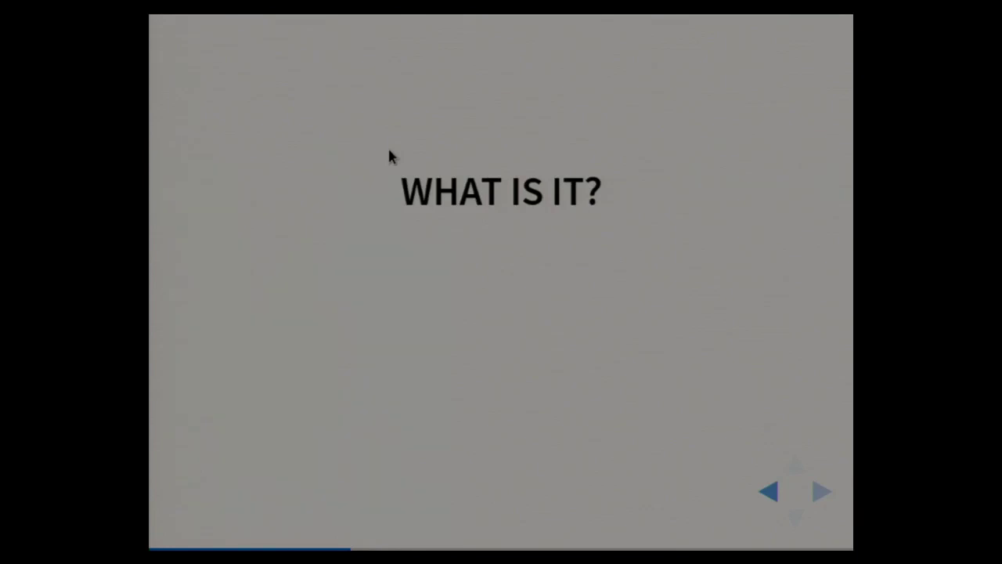
key(Right)
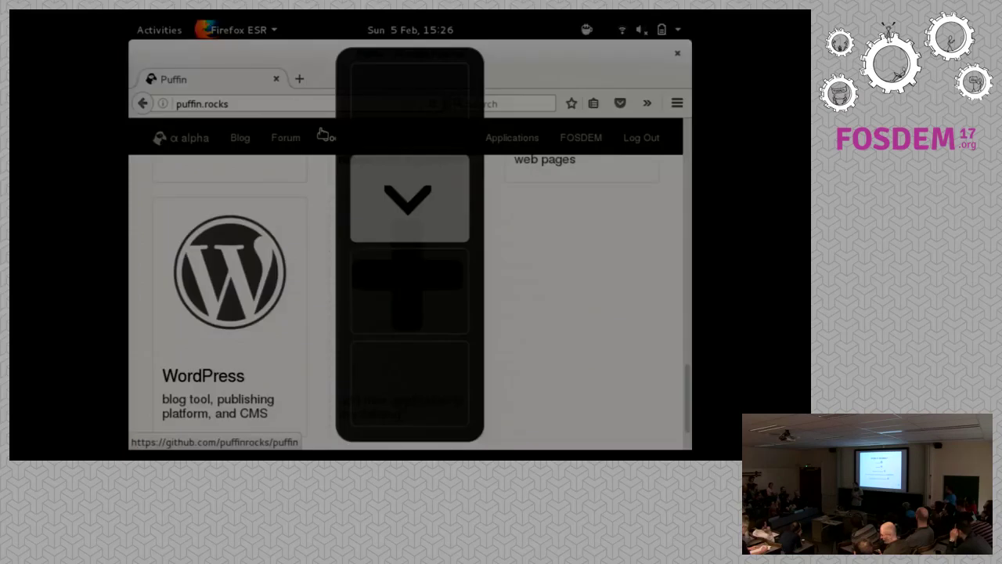
key(ctrl+alt+Down)
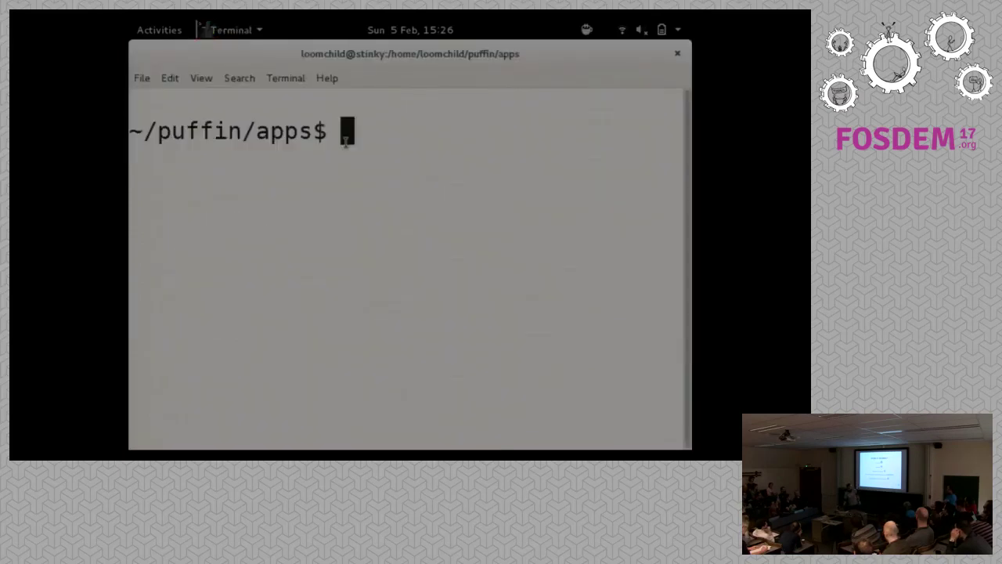
List the contents of ~/puffin/apps and enlarge the terminal window.
text(ls)
key(Return)
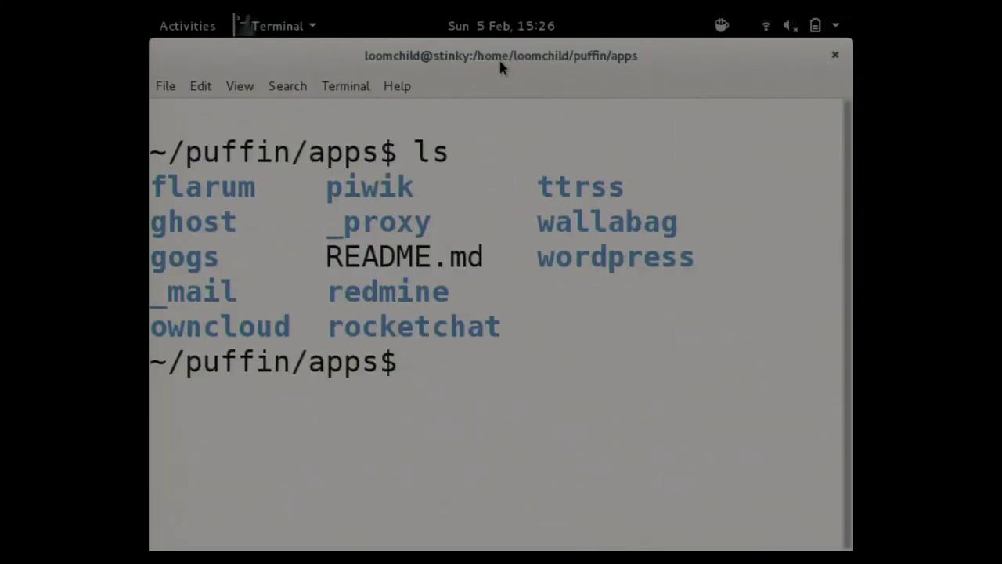
mouse_move(499, 58)
mouse_down()
mouse_move(496, 67)
mouse_move(502, 57)
mouse_up()
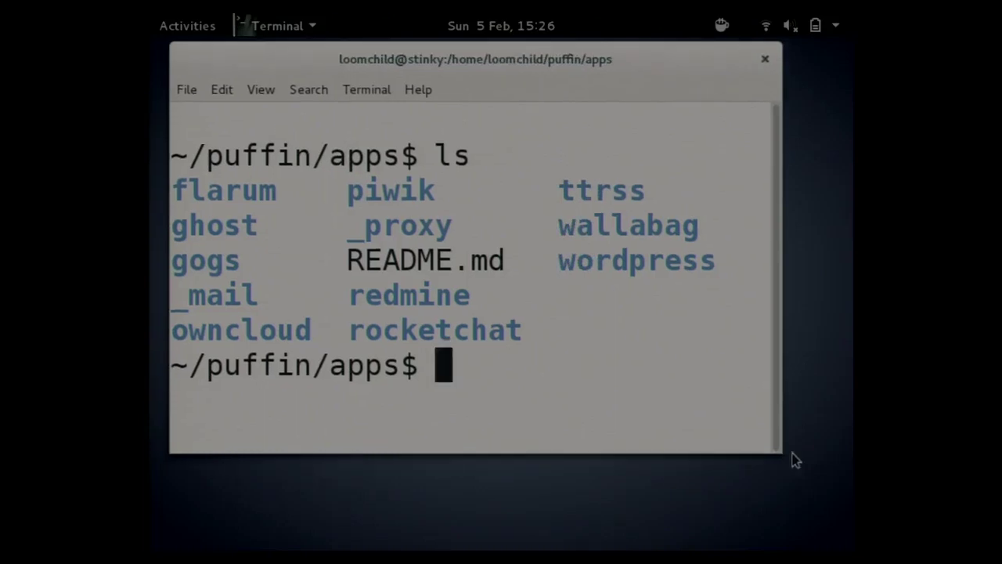
drag(780, 446, 816, 522)
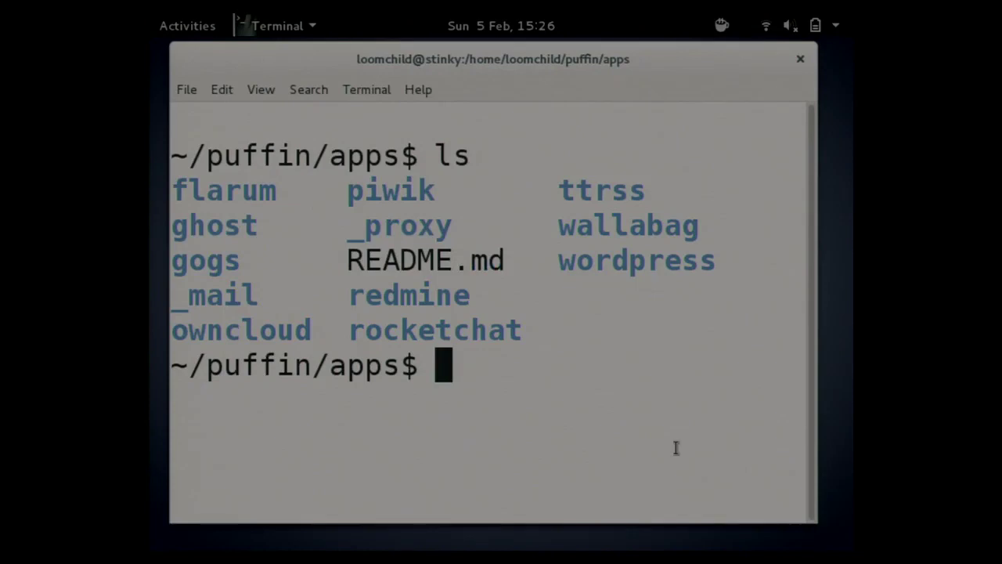
Enter the rocketchat folder, list its files, and open docker-compose.yml in Neovim.
text(cd rocketchat/)
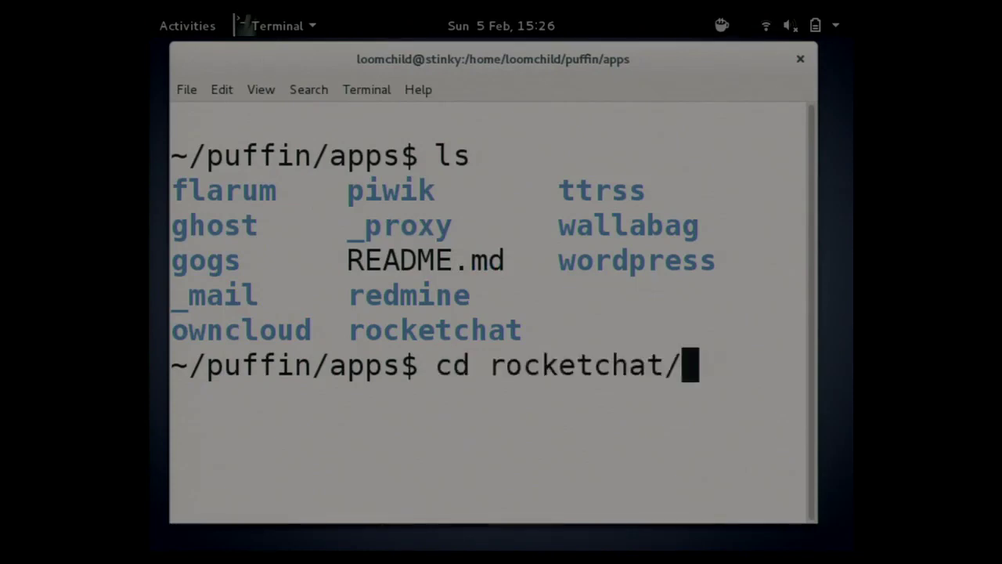
key(Return)
text(l)
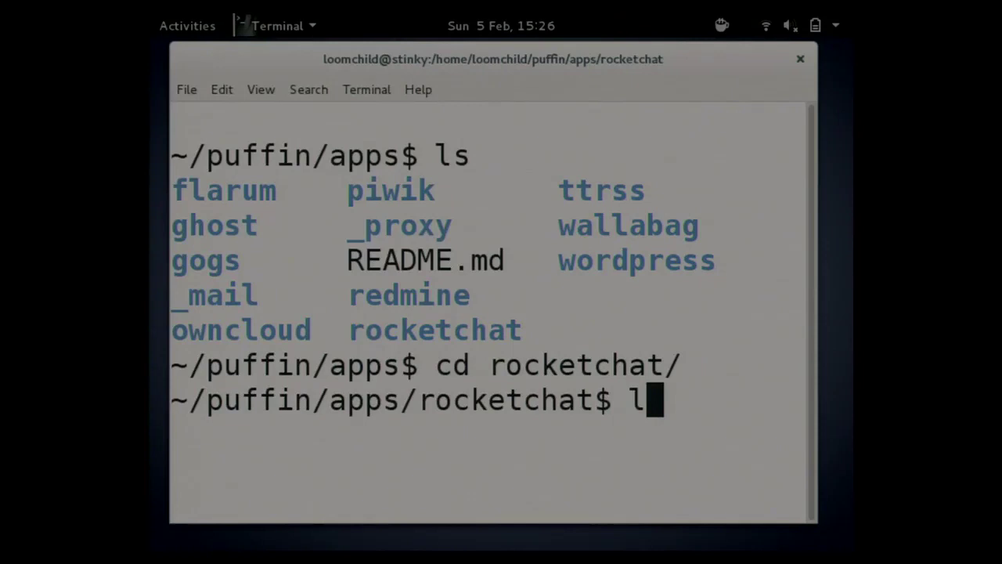
text(s)
key(Return)
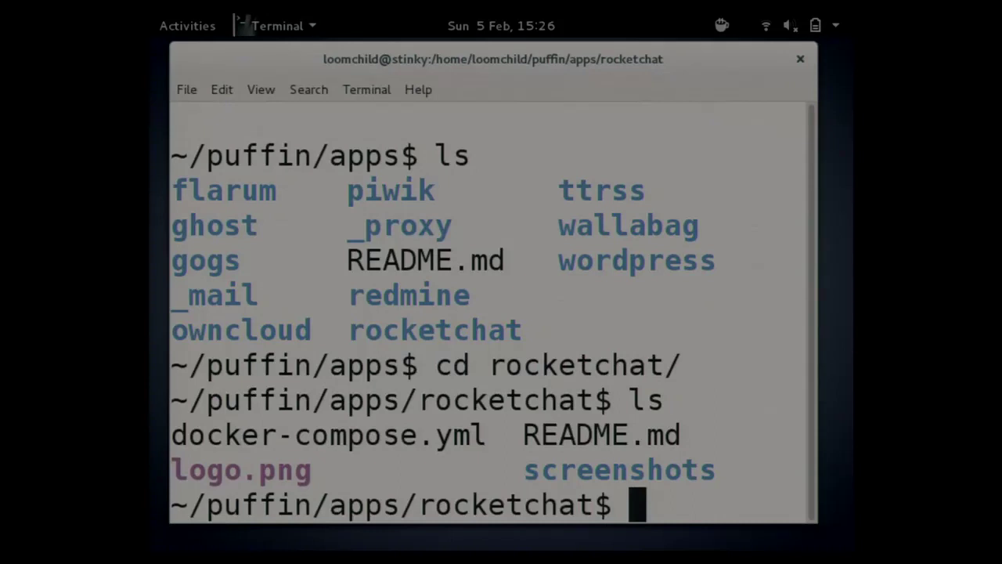
text(nvim )
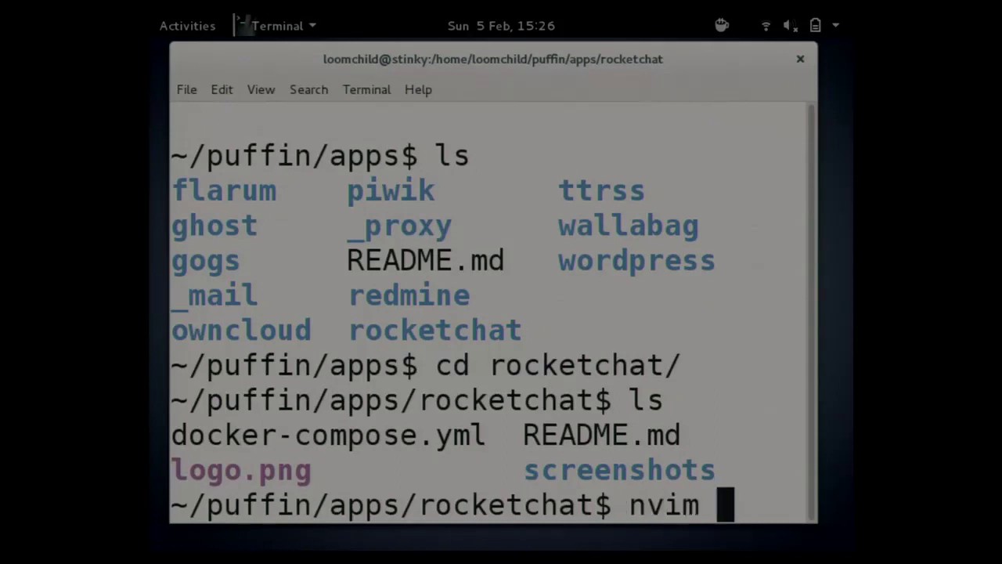
text(d)
key(Tab)
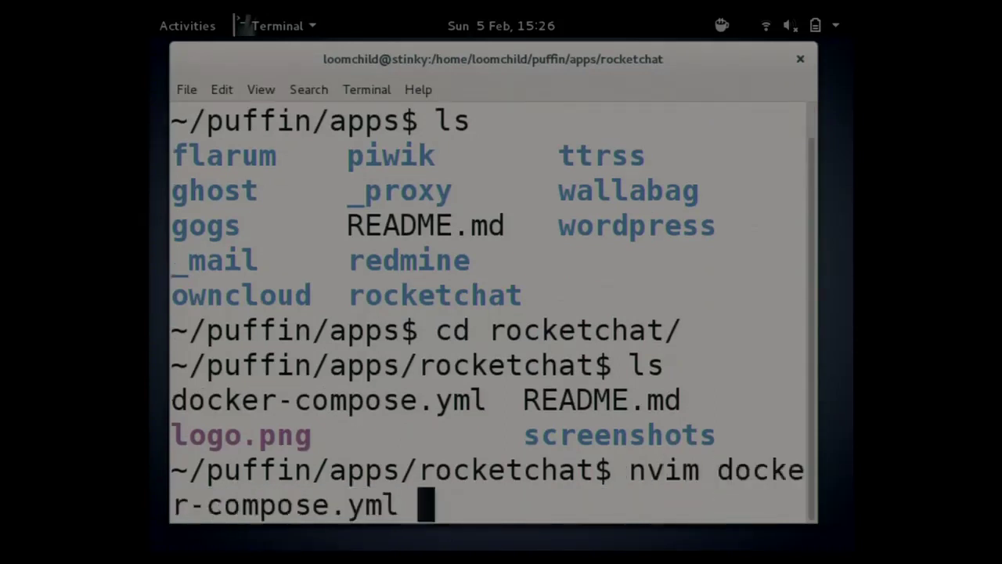
key(Return)
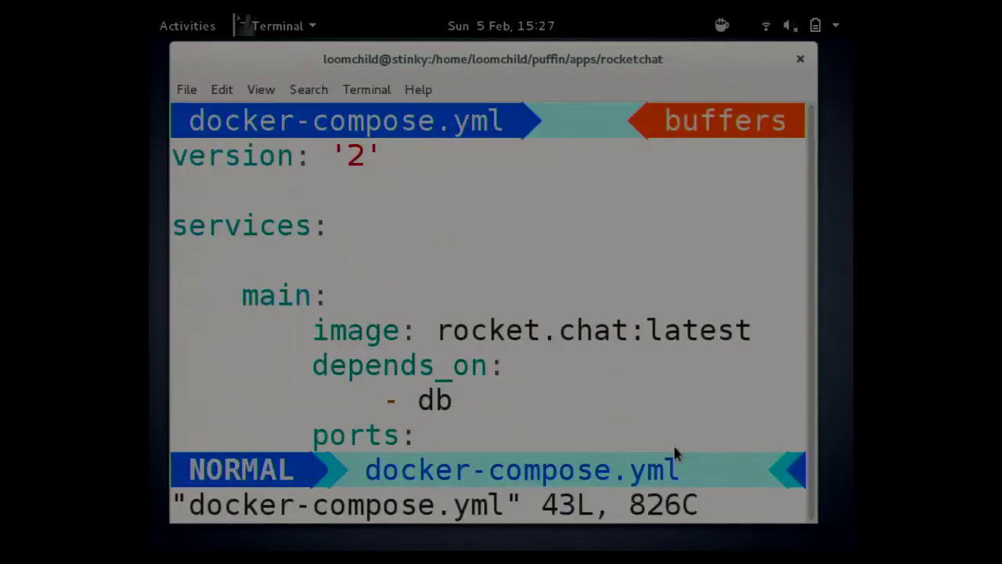
Shrink the terminal font and enlarge the window to show more of the compose file.
key(ctrl+minus)
key(ctrl+minus)
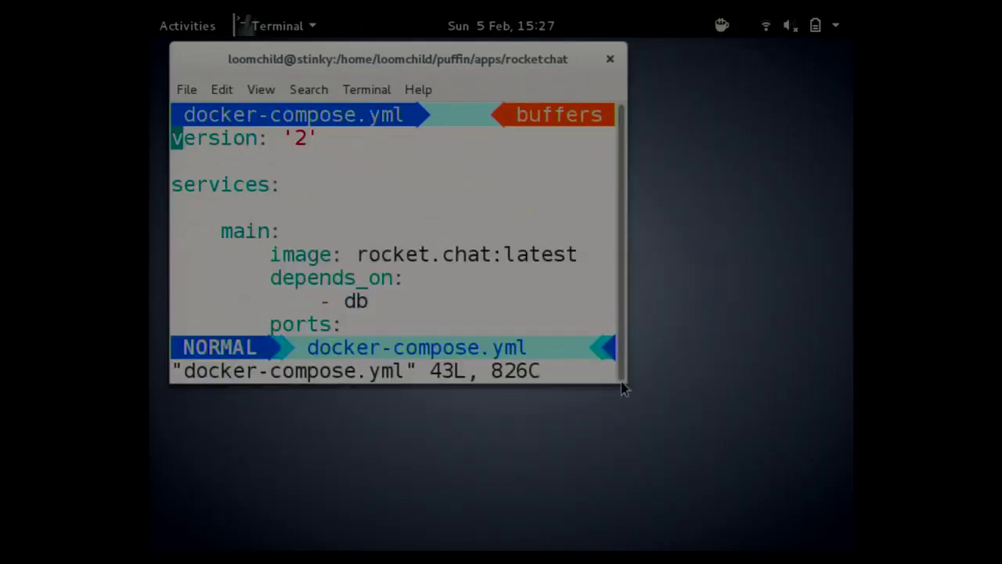
drag(624, 389, 822, 529)
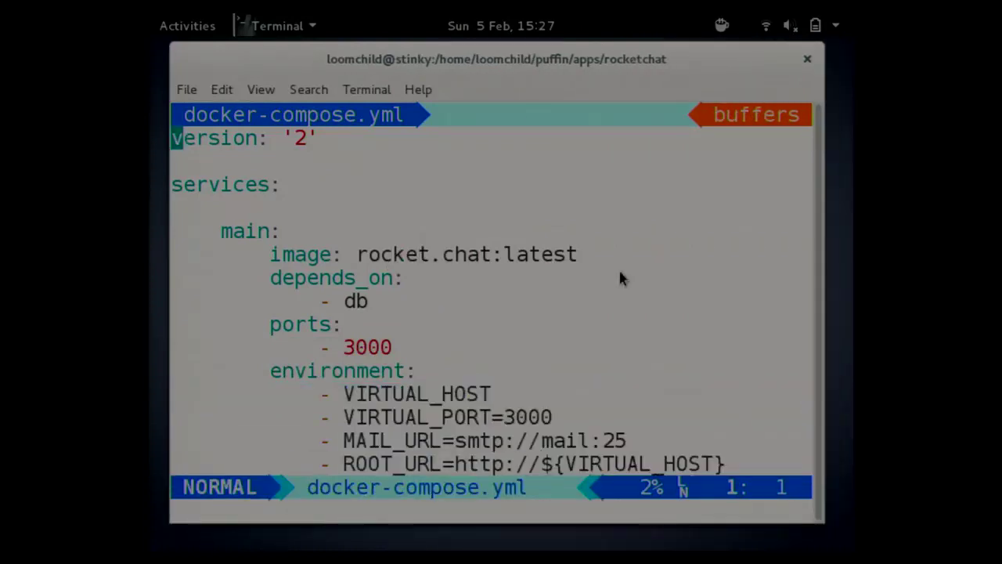
click(619, 278)
Step through the main service's ports and environment lines to the db service, then back to port 3000.
key(j)
key(j)
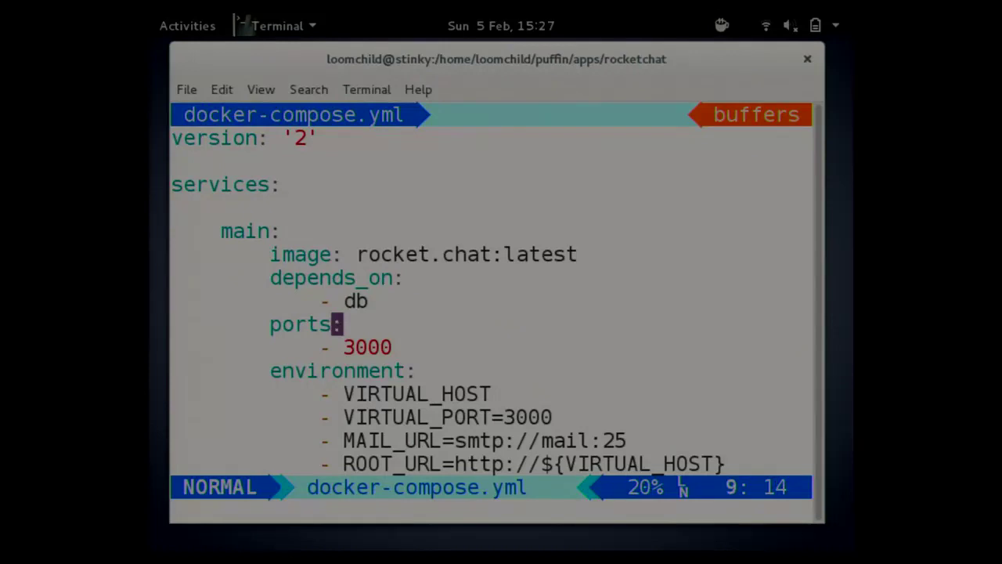
key(j)
key(j)
key(j)
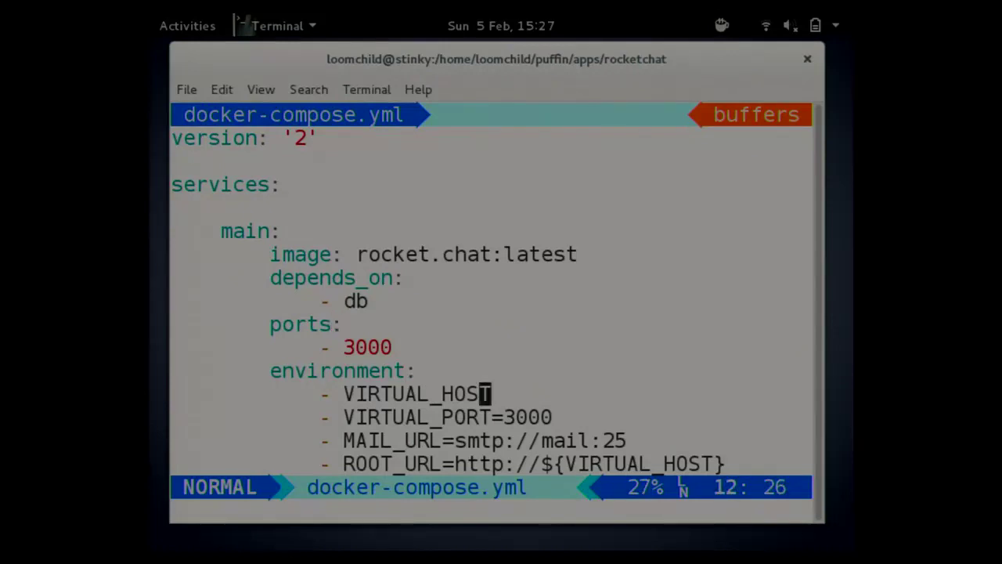
key(braceright)
key(j)
key(j)
key(dollar)
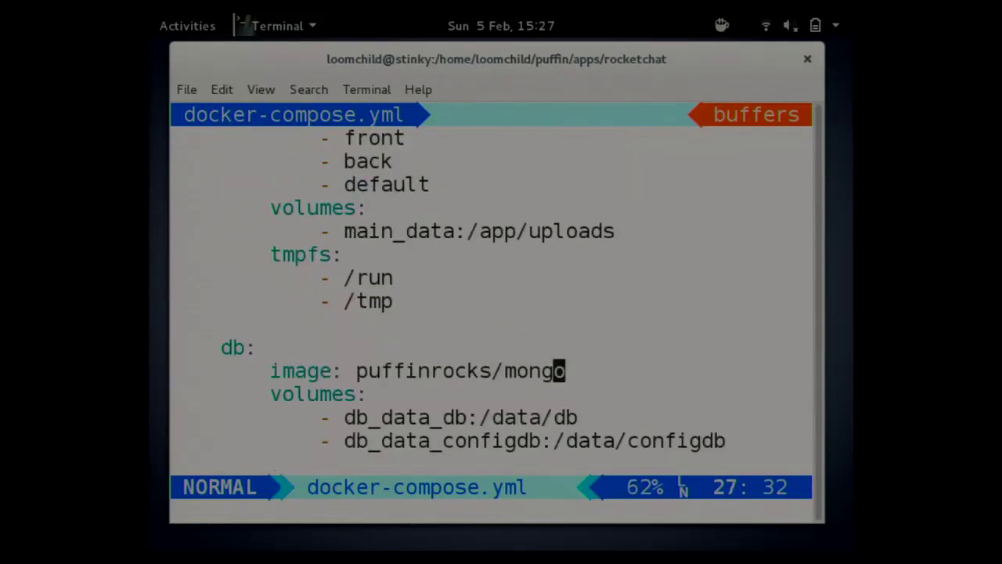
key(k)
key(k)
key(k)
key(k)
key(k)
key(k)
key(k)
key(k)
key(k)
key(k)
key(k)
key(k)
key(k)
key(k)
key(k)
key(k)
key(k)
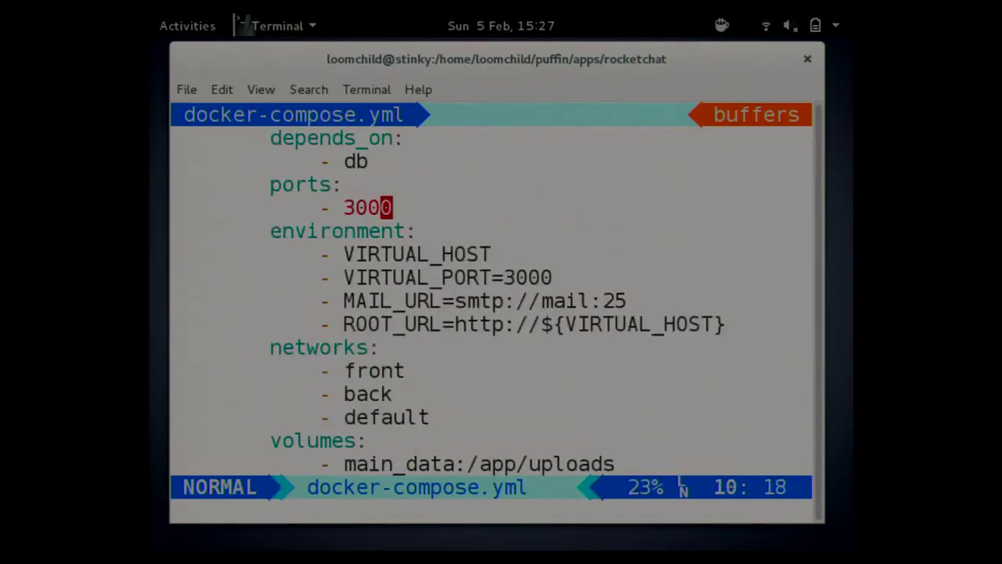
key(k)
key(k)
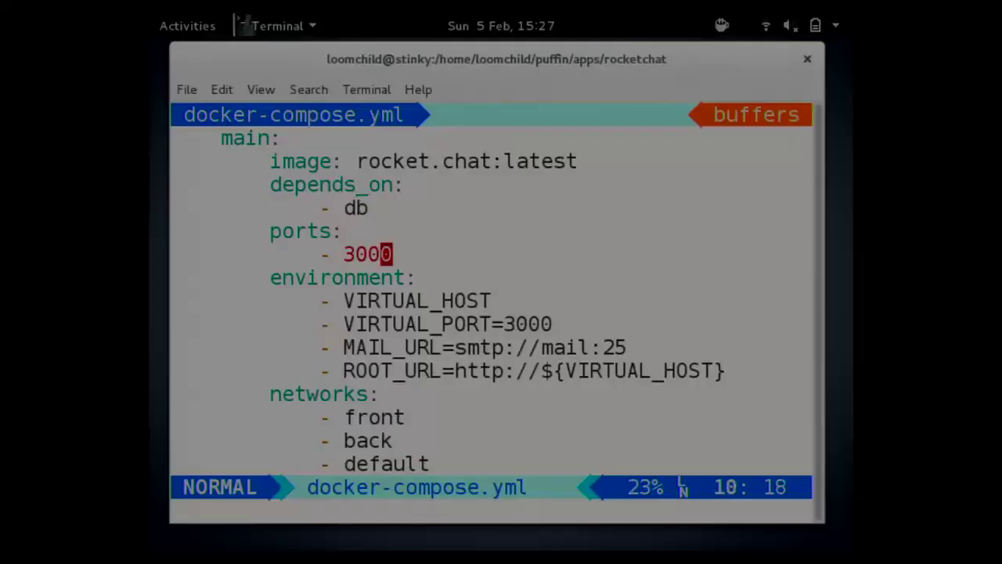
Move between the main service's front, back and default network entries.
key(j)
key(j)
key(j)
key(j)
key(j)
key(j)
key(j)
key(j)
key(k)
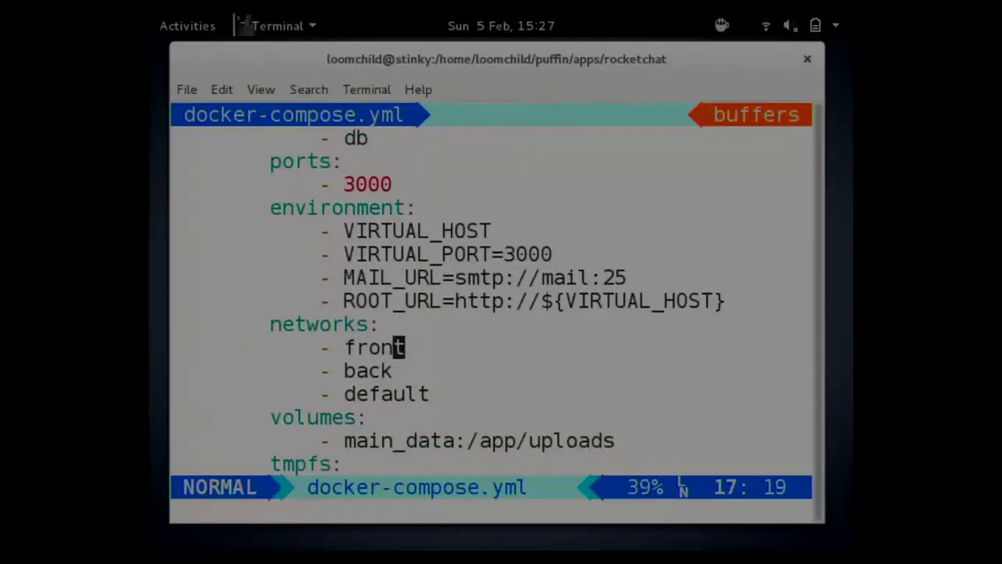
key(j)
key(j)
key(k)
key(k)
key(j)
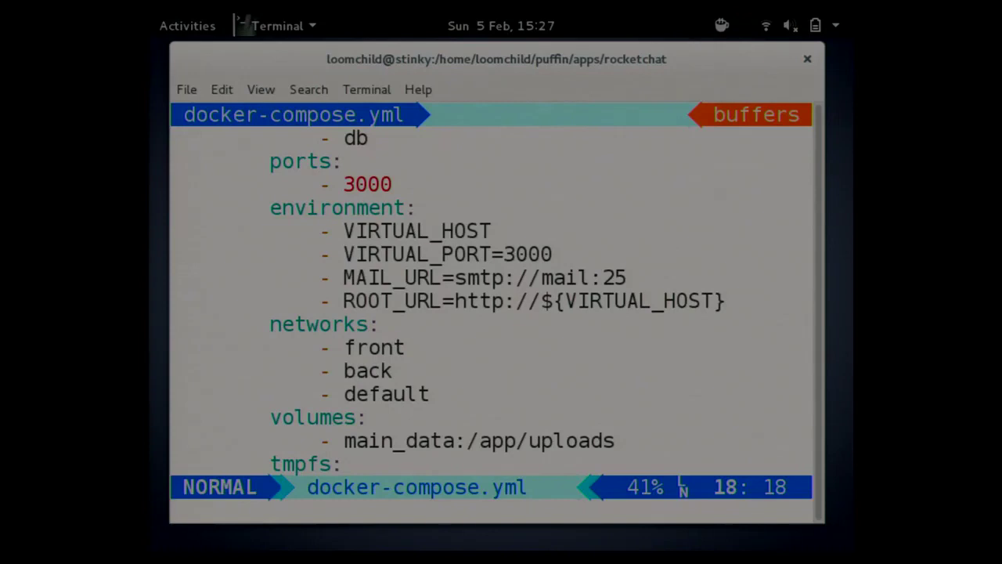
key(k)
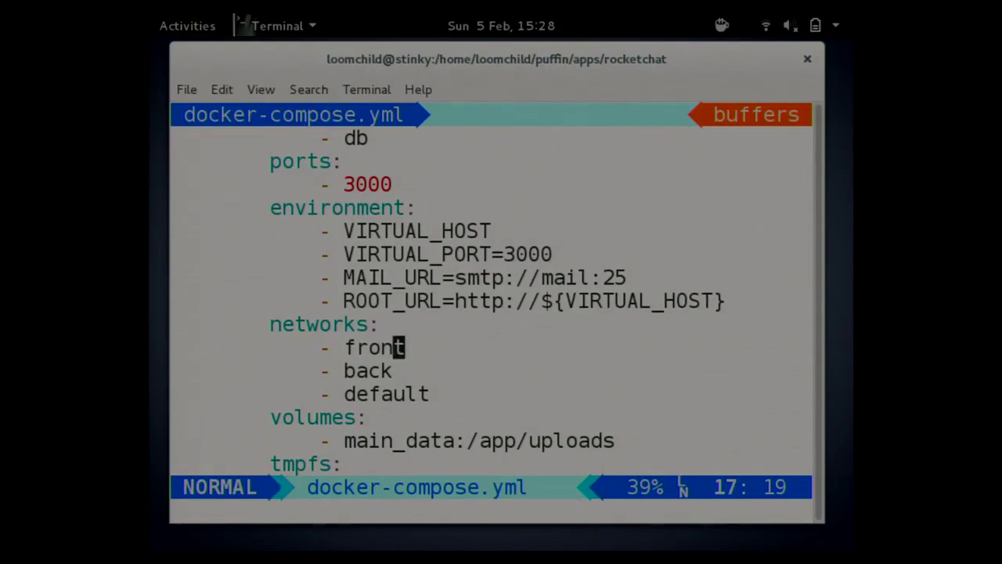
key(j)
key(j)
key($)
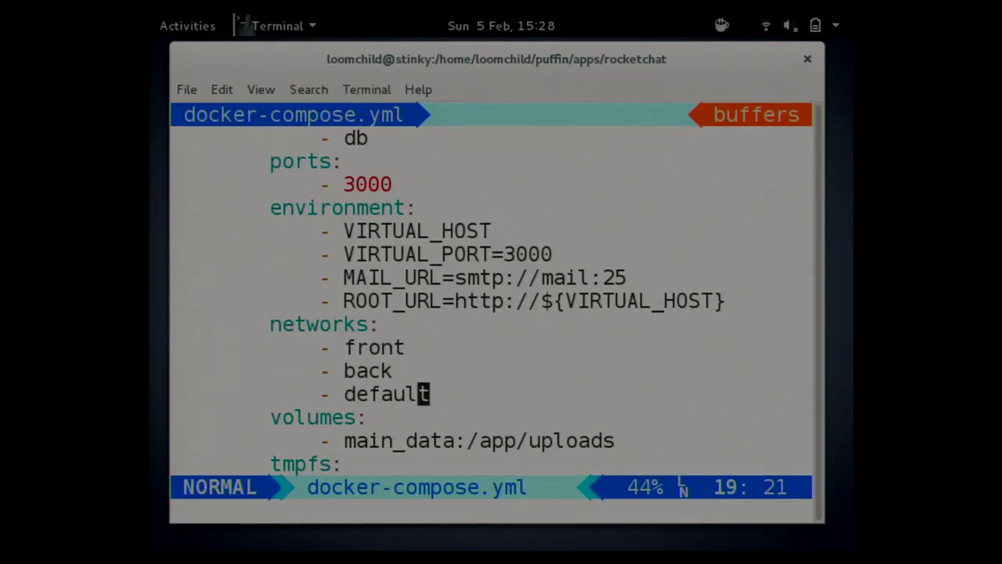
Step through the volumes, /tmp tmpfs, db service and top-level volumes down to puffin_front.
key(j)
key(j)
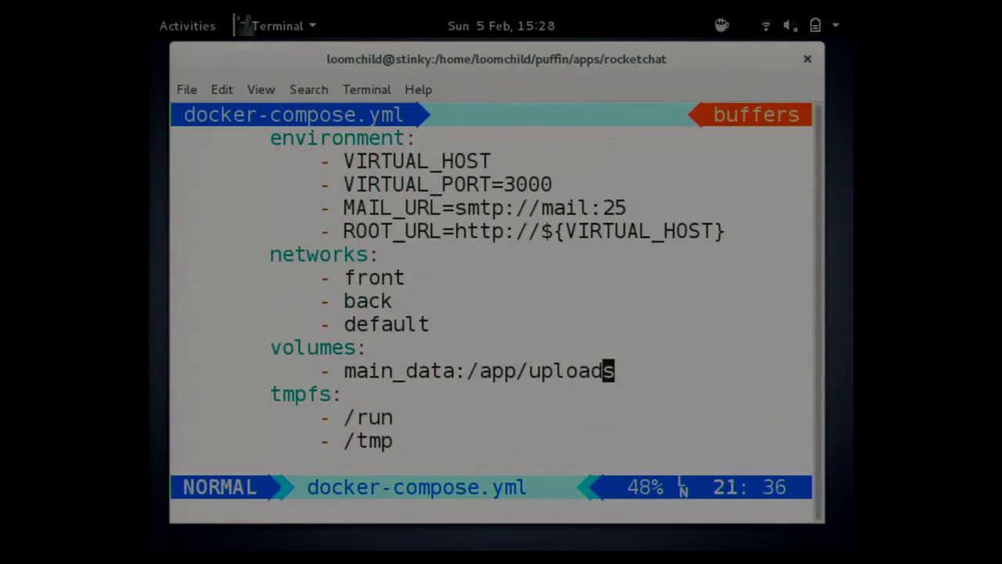
key(j)
key(j)
key(j)
key(k)
key(k)
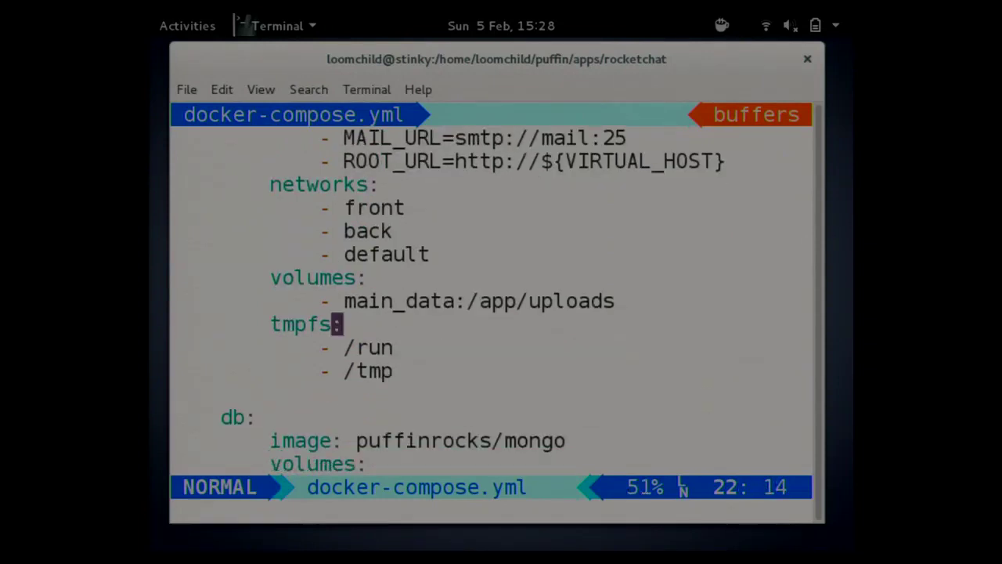
key(j)
key(j)
key(j)
key(j)
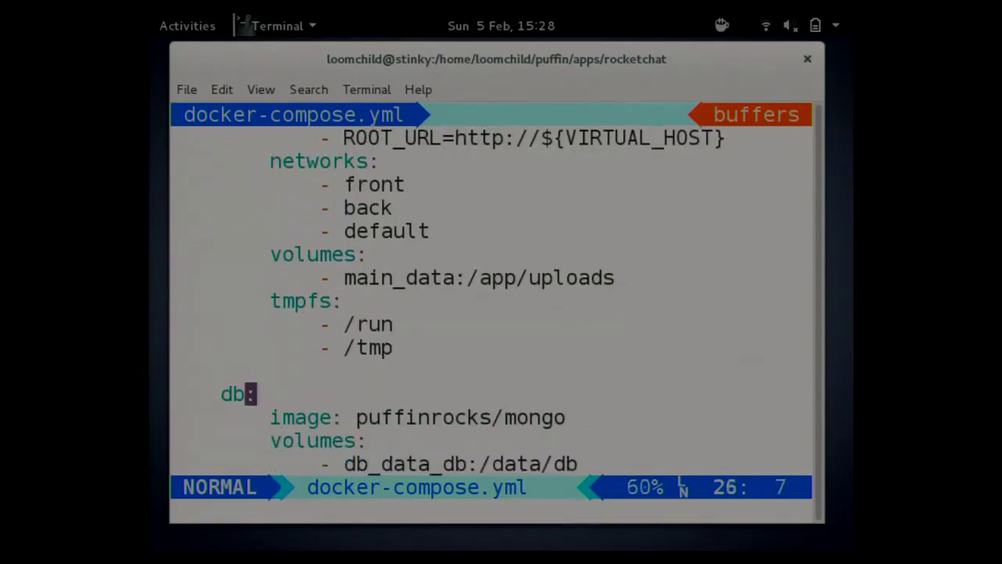
key(j)
key(j)
key(j)
key(j)
key(w)
key(w)
key(w)
key(w)
key(w)
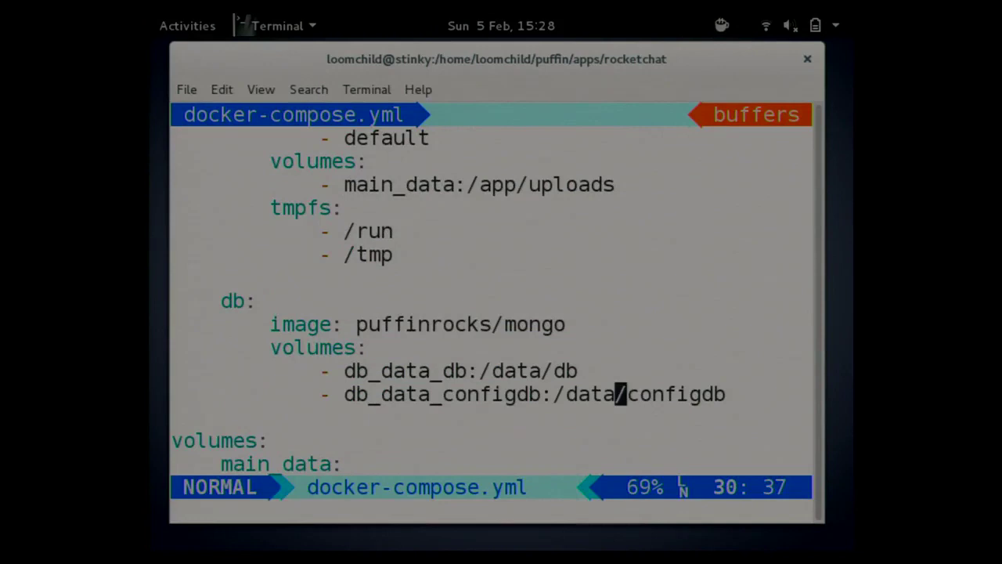
key(j)
key(j)
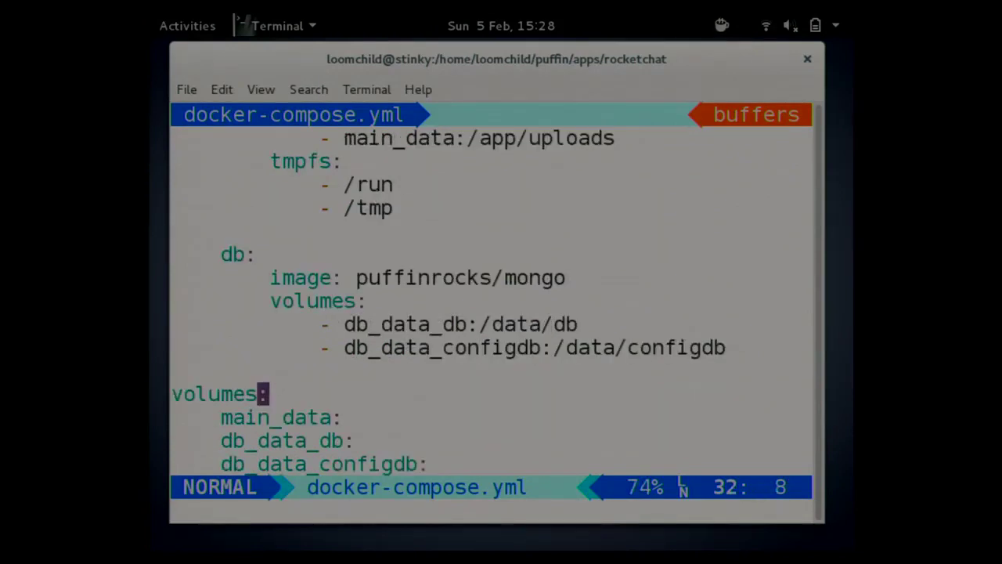
key(j)
key(j)
key(j)
key(j)
key(j)
key(j)
key(j)
key(j)
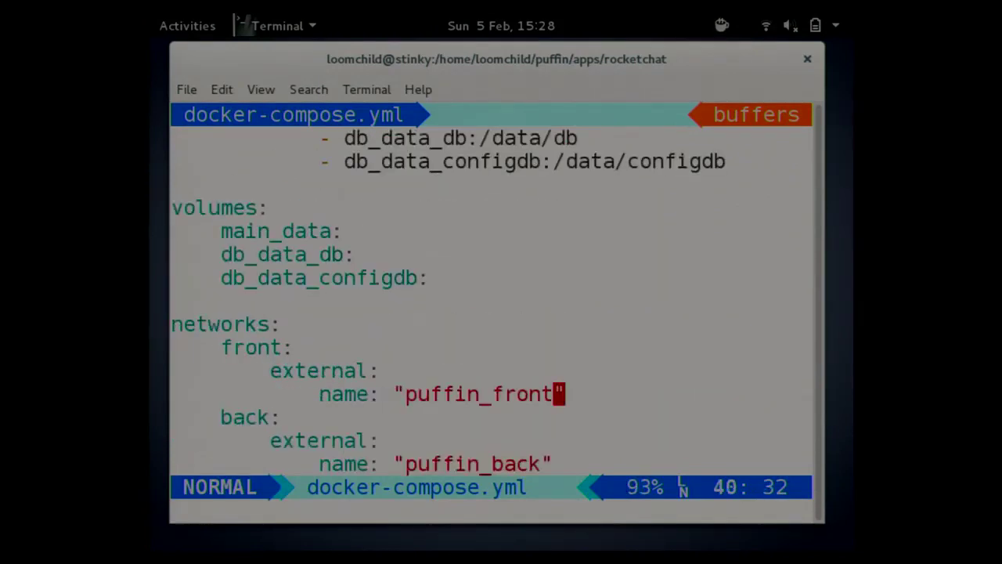
key(j)
key(j)
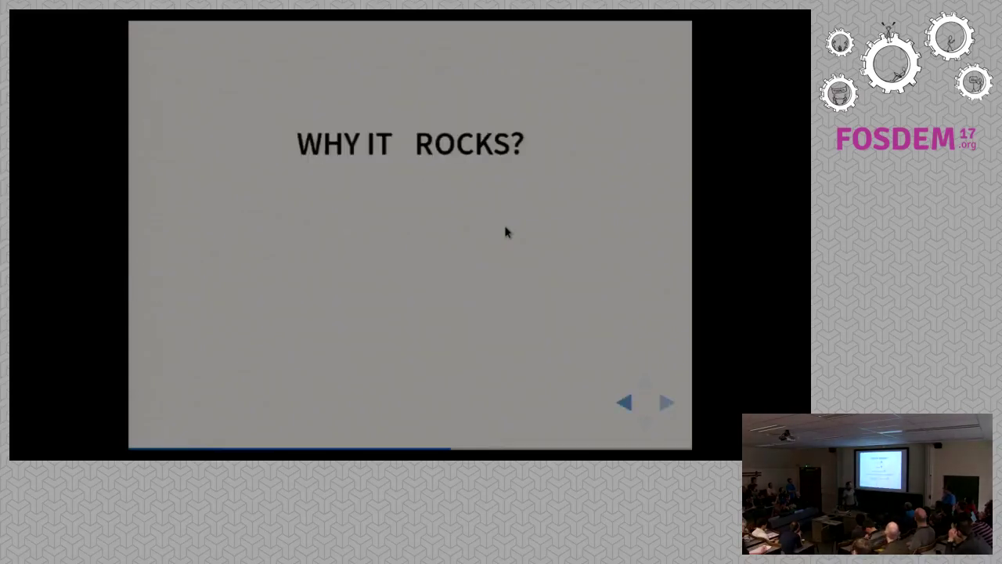
key(Right)
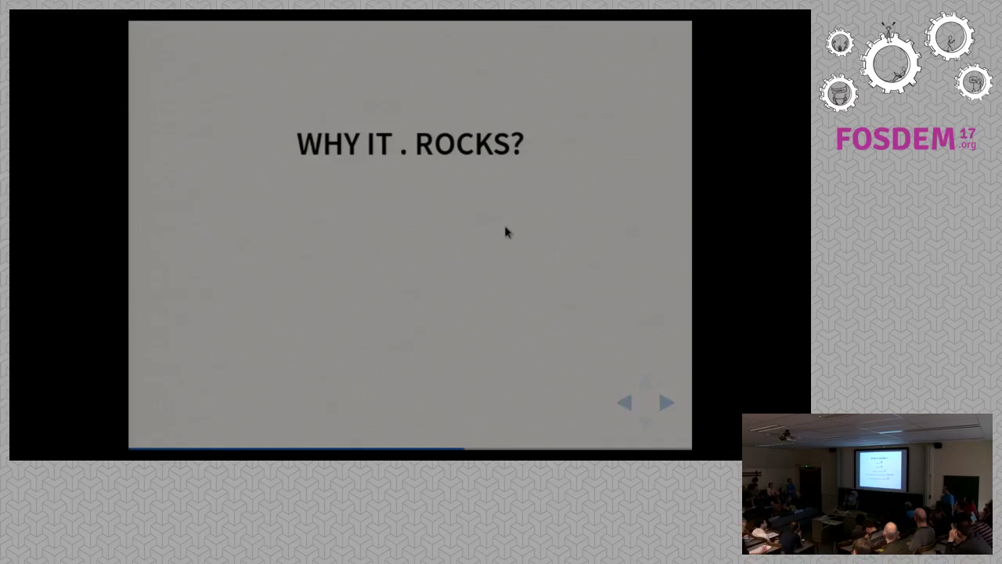
Advance to the WHY IT . ROCKS? slide and reveal its title dot, Decentralized and Simple bullets.
key(Left)
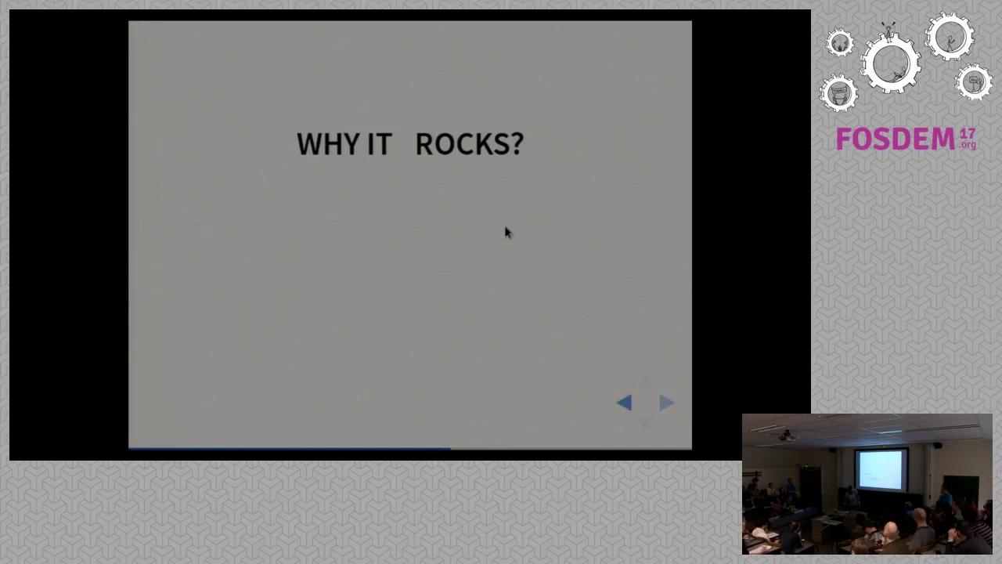
key(Right)
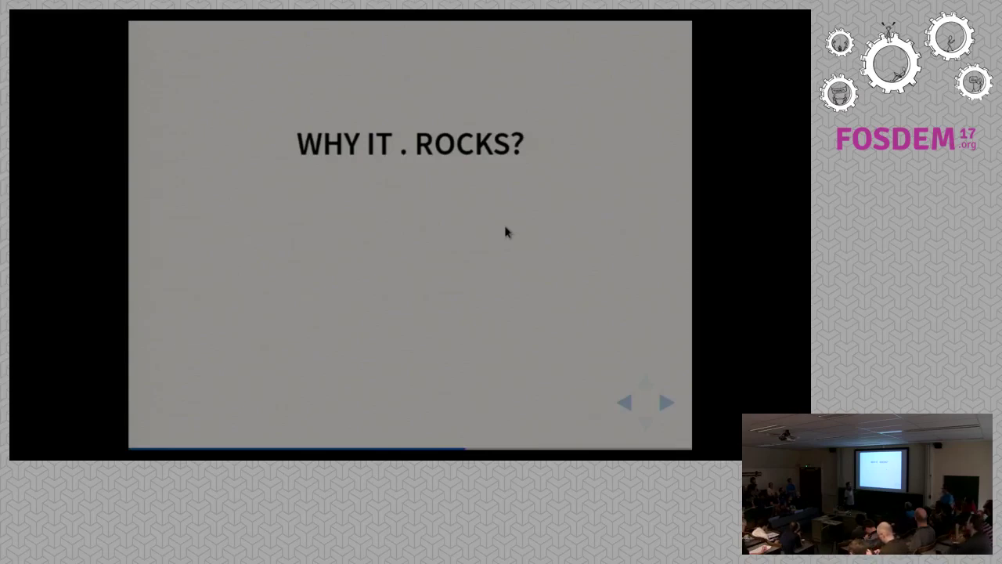
key(Right)
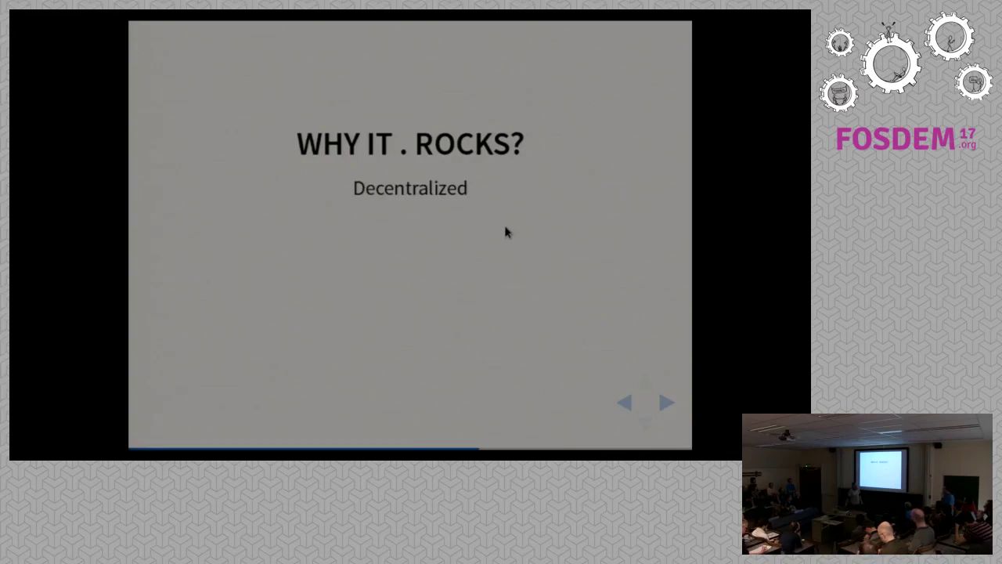
key(Right)
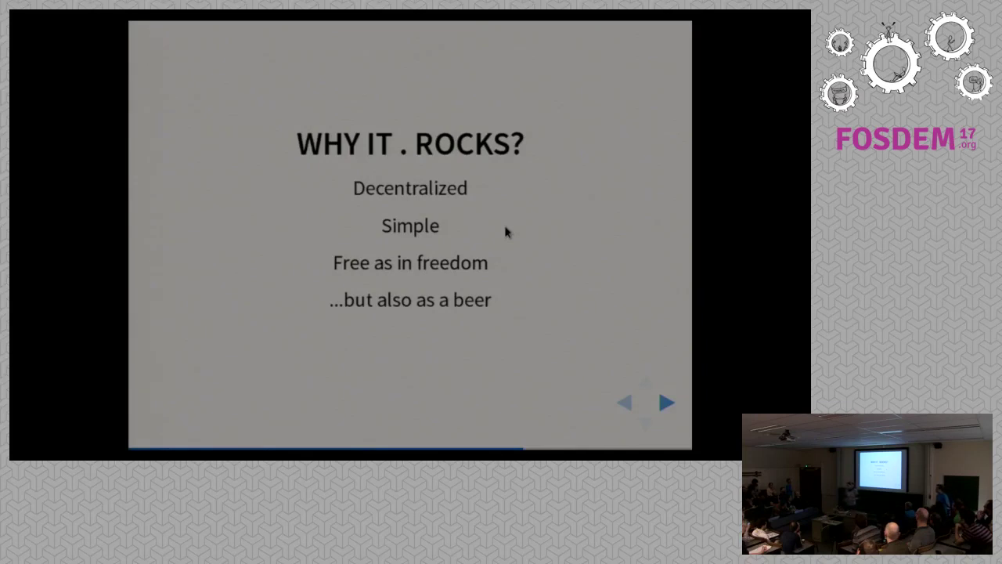
Advance to the future challenges slide and reveal its 'Still in α stage' point.
key(Right)
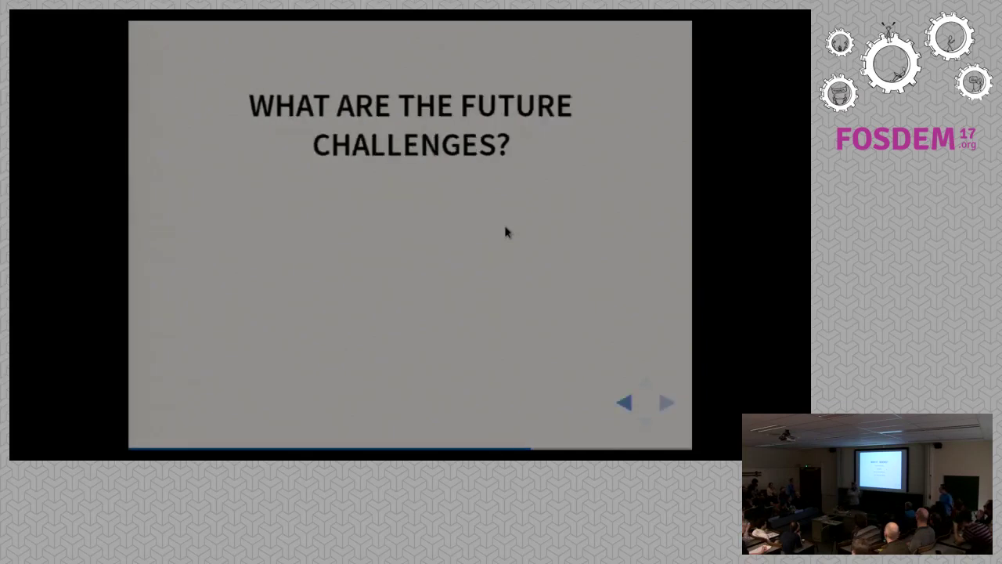
key(Right)
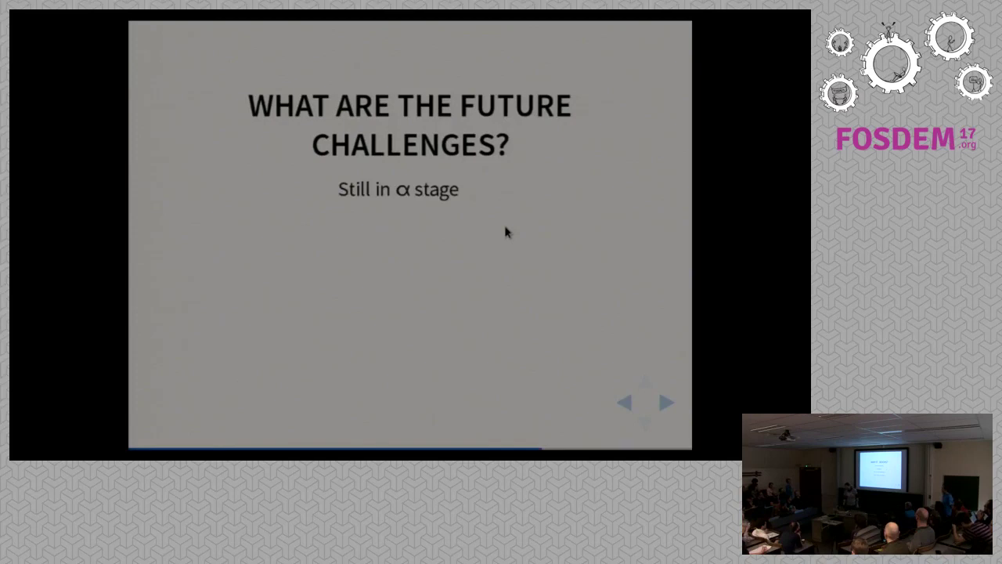